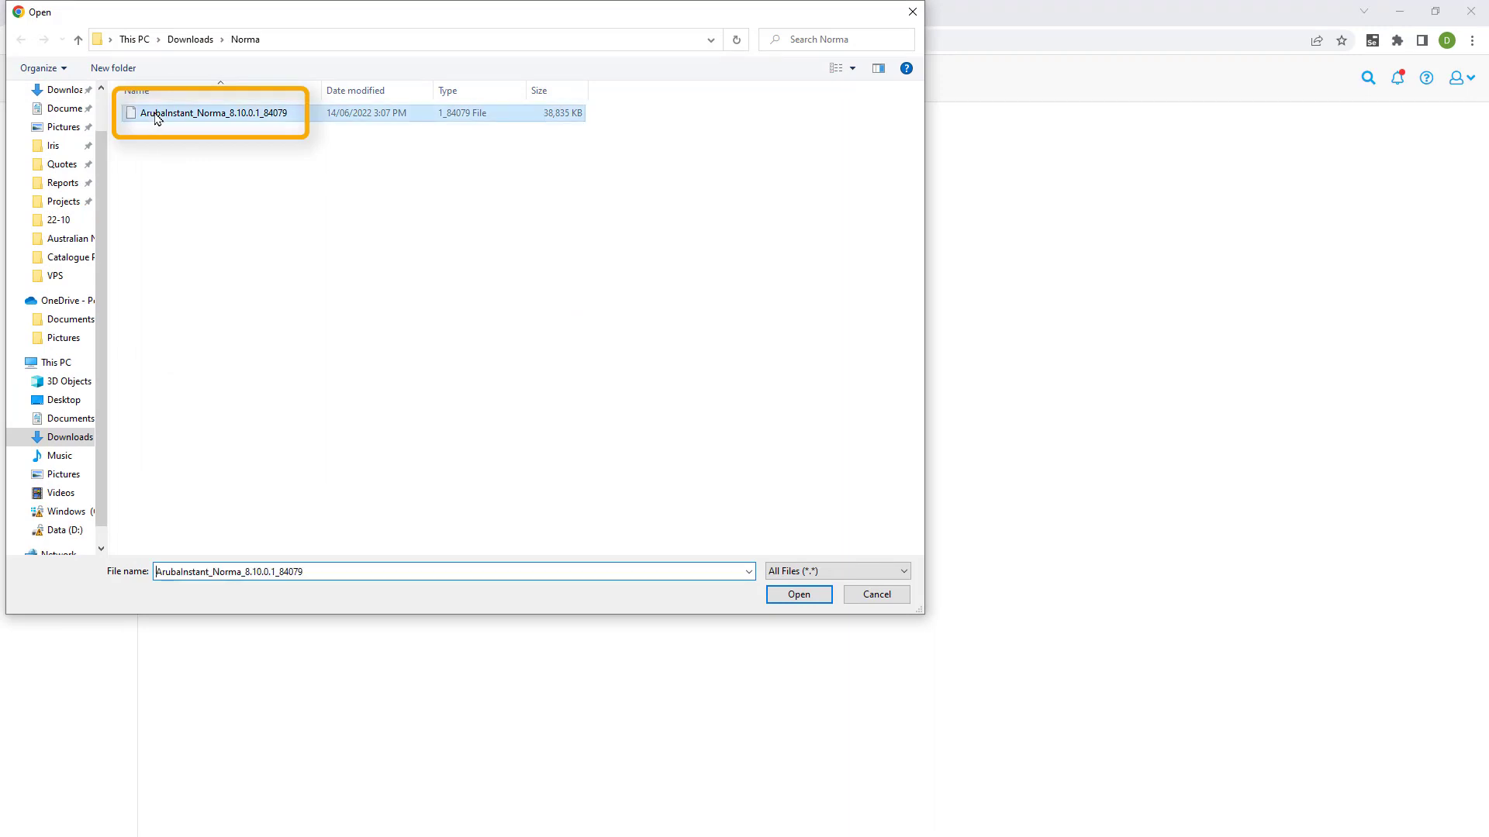
Upgrade the access points with the ArubaInstant_Norma_8.10.0.1_84079 image, confirming the reboot warning and success message
click(788, 594)
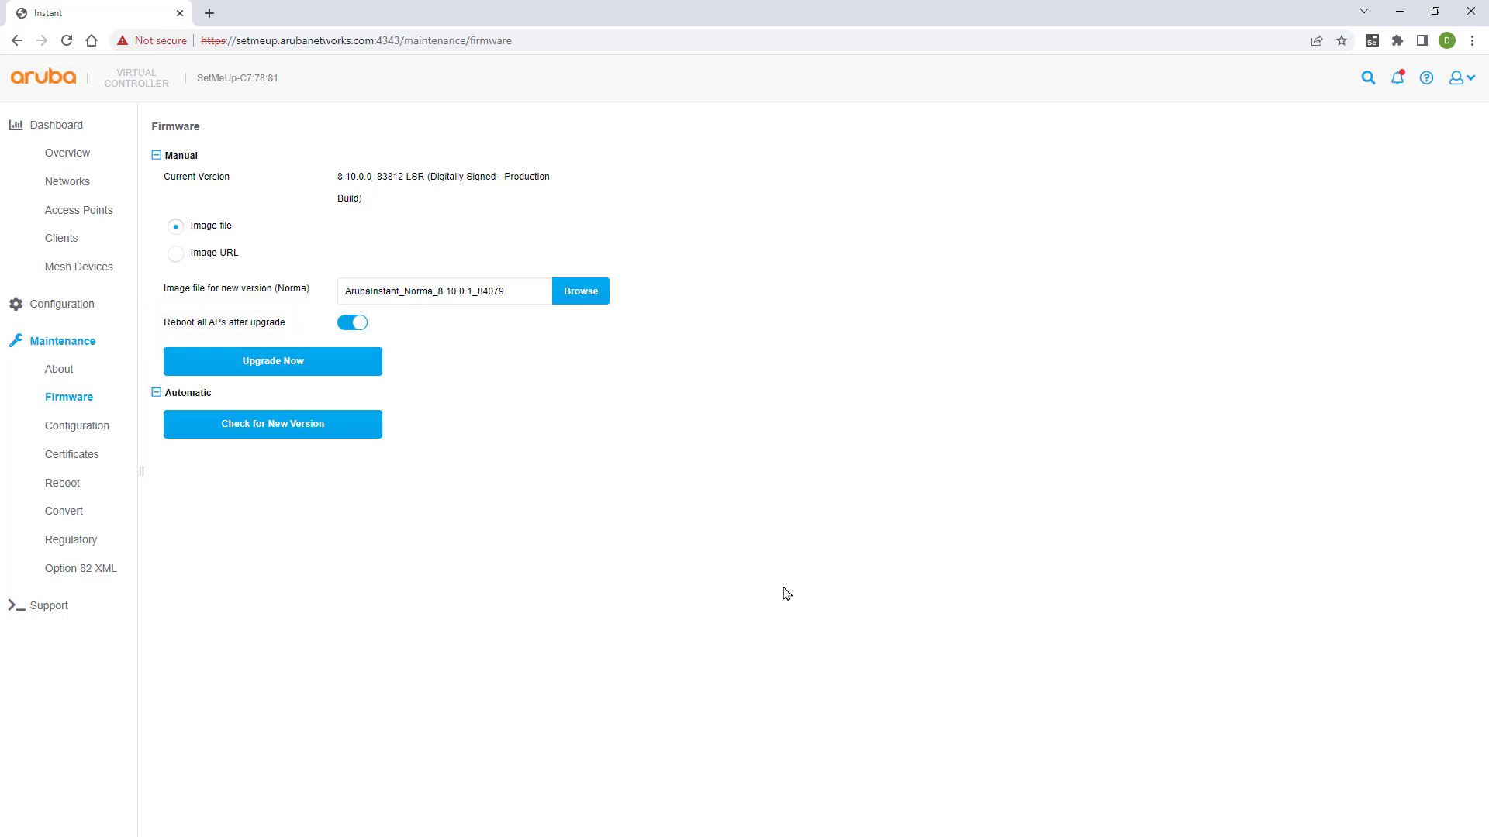
click(299, 365)
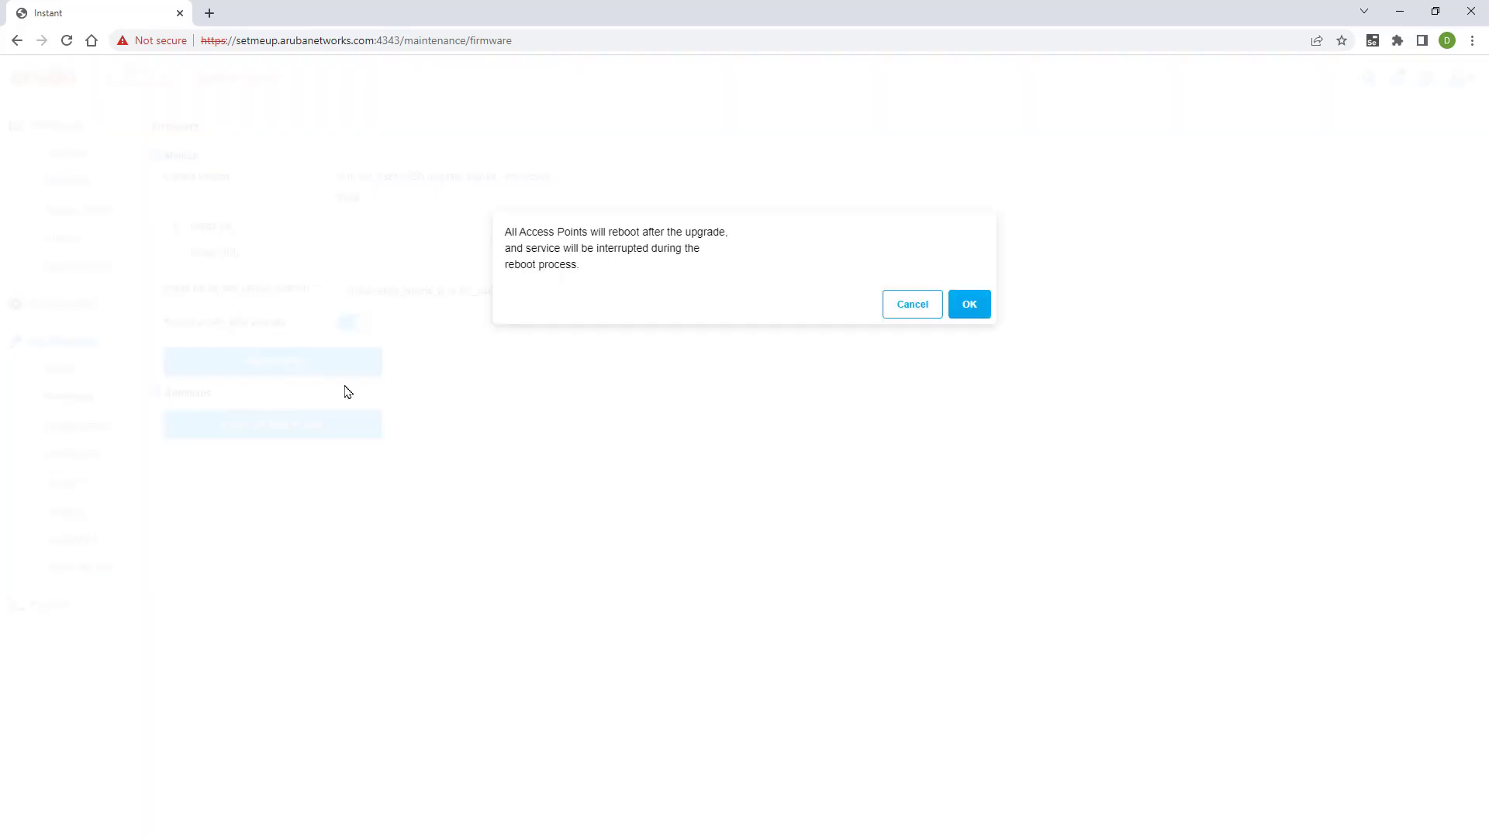
click(976, 307)
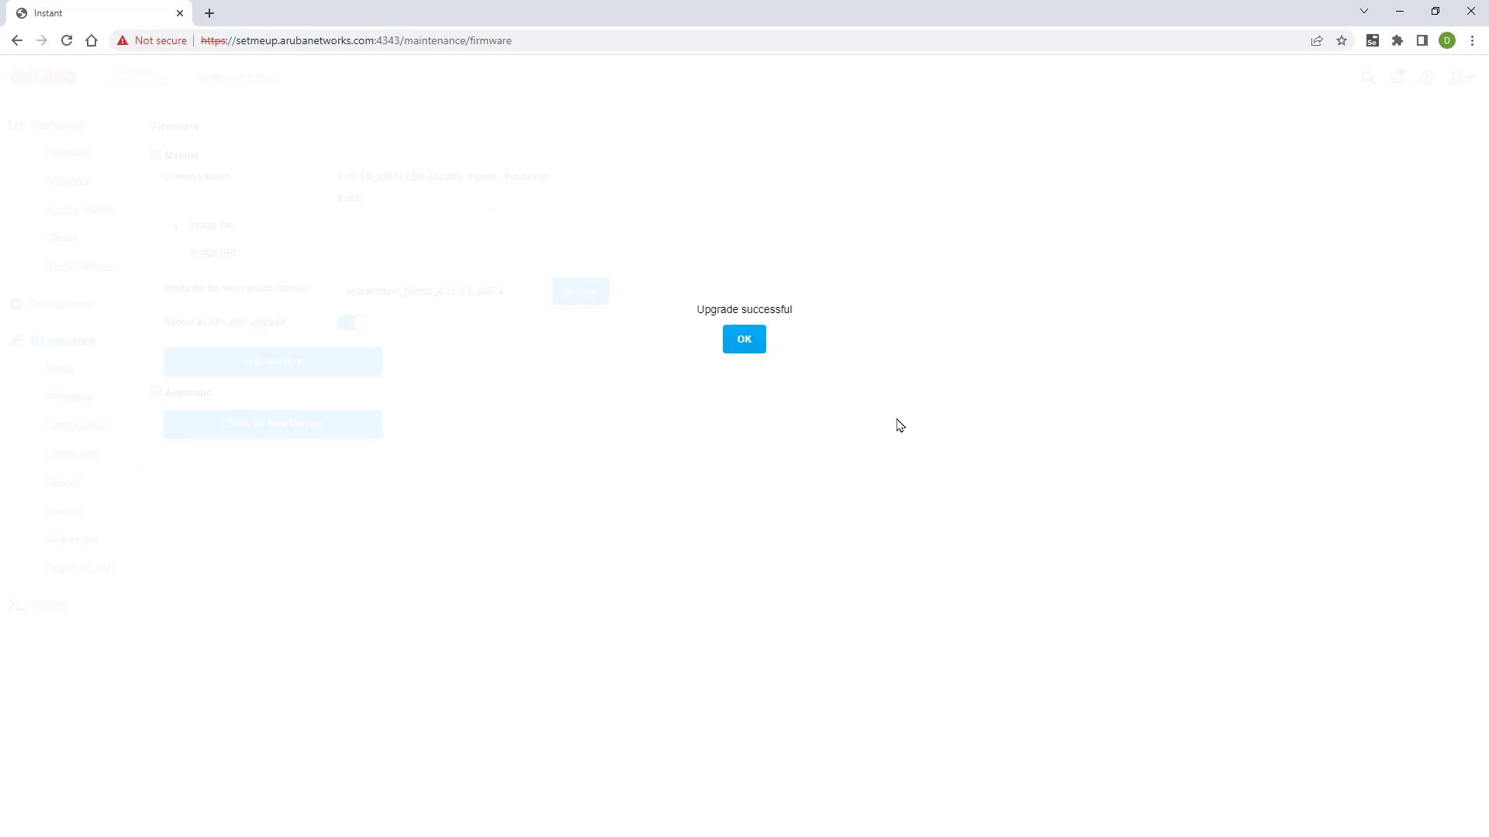
click(743, 341)
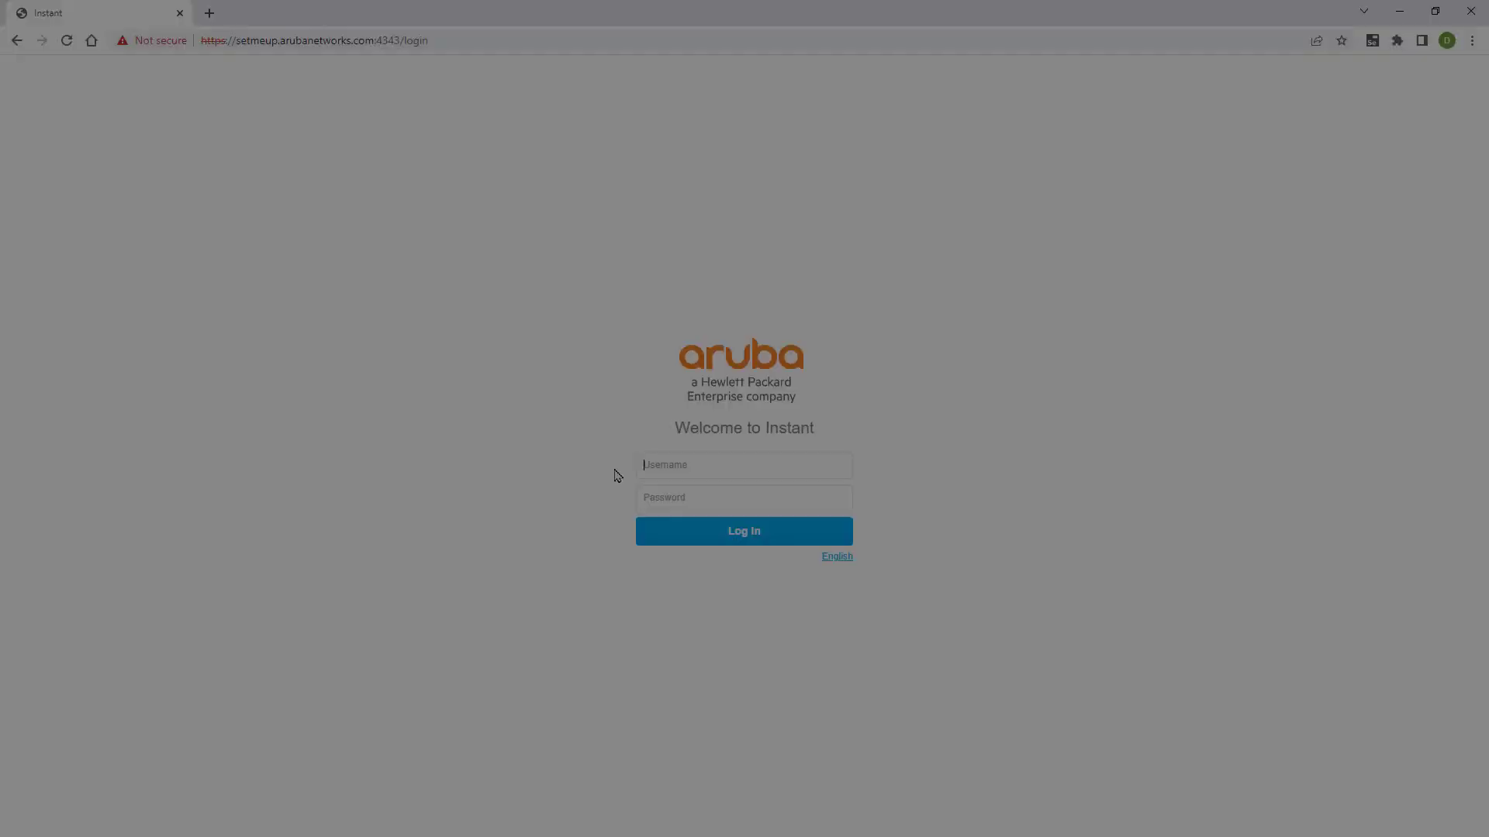
Log back in with the admin credentials and open the Maintenance > Firmware page
text(admin)
key(Tab)
text(admin)
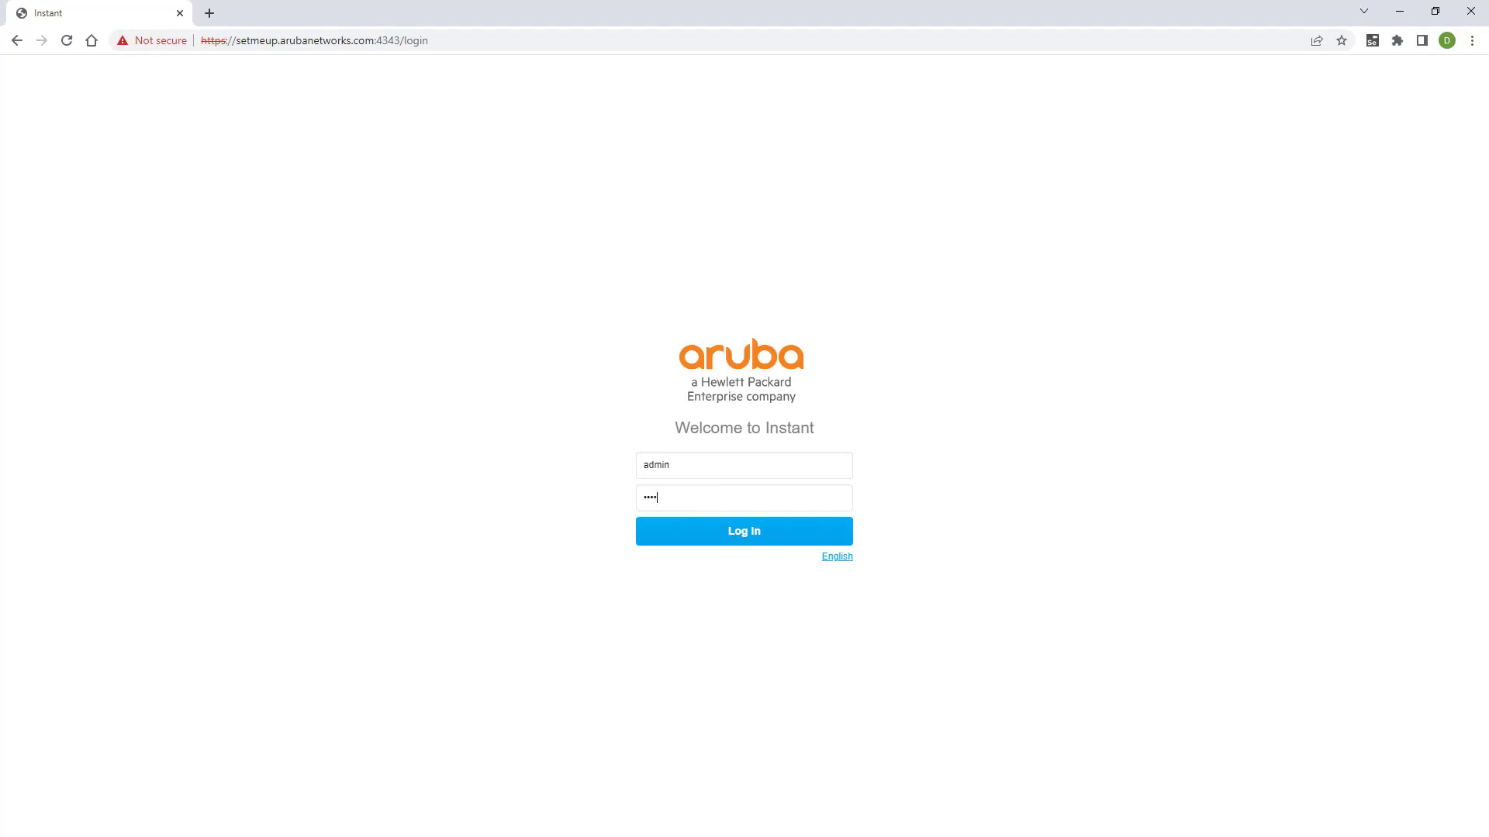
key(Return)
click(73, 347)
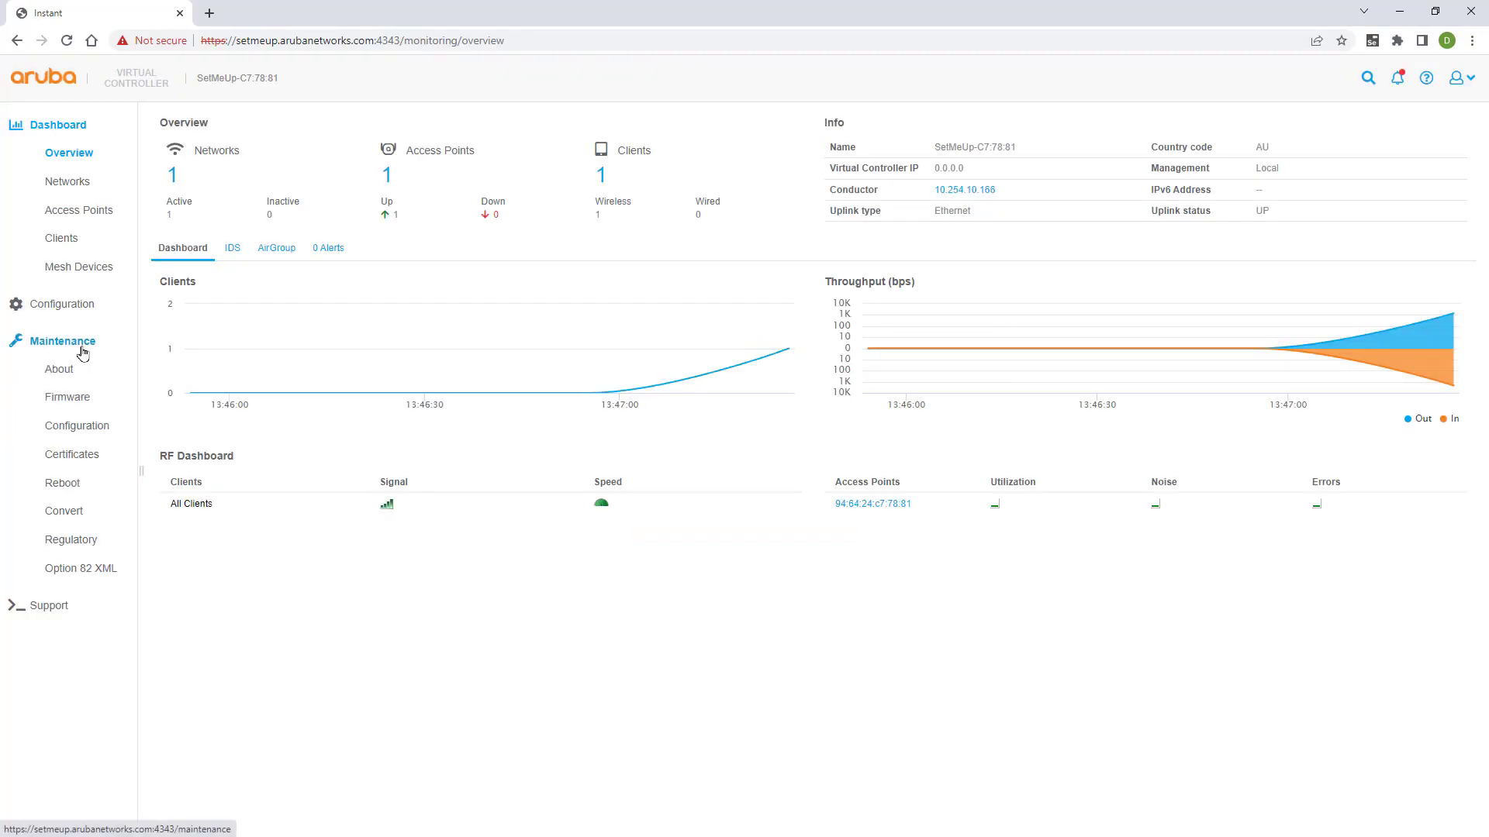
click(71, 394)
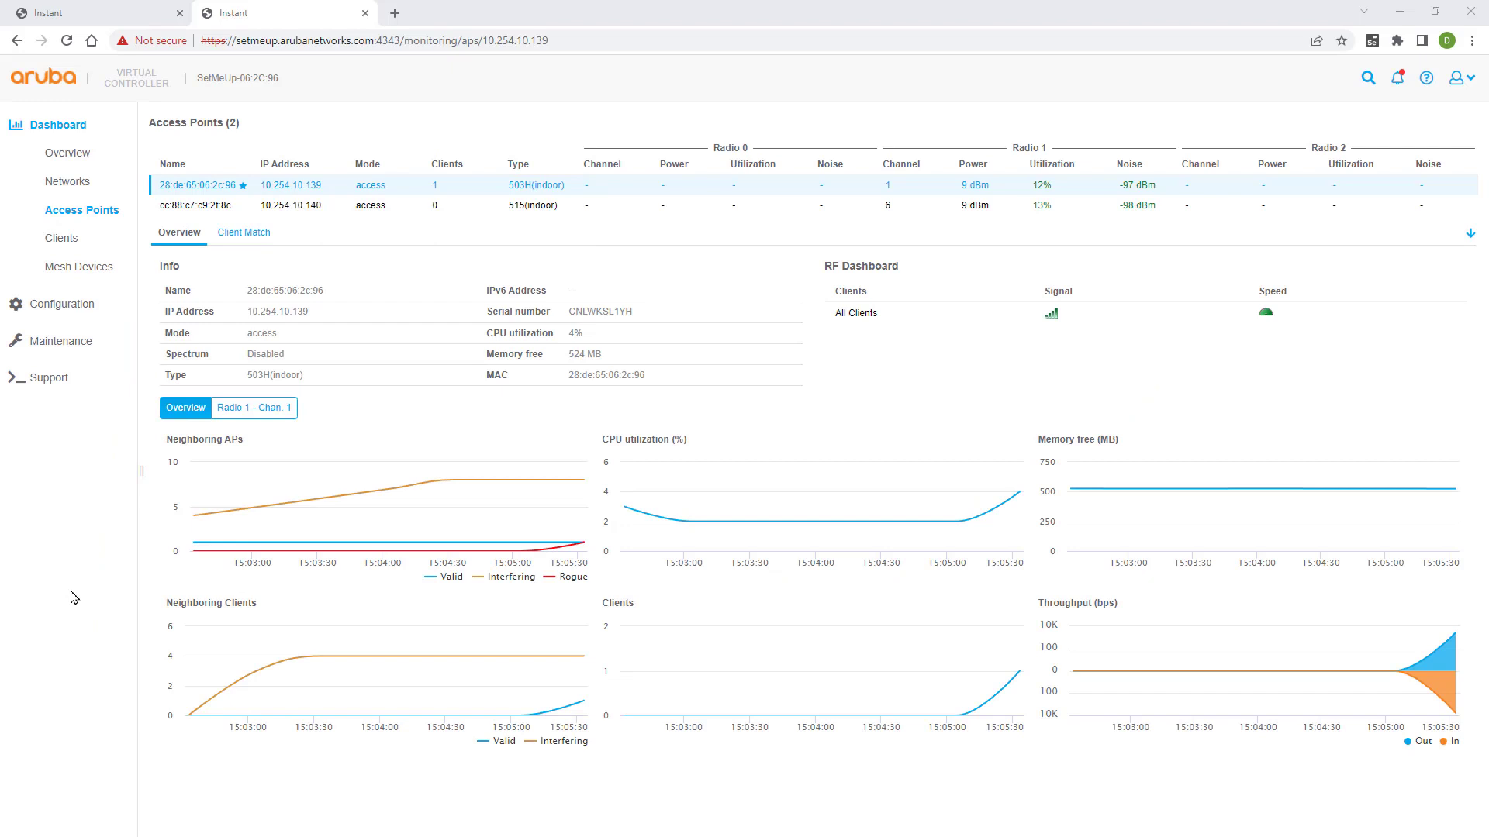
On the Firmware page, find version 8.9.0.2_83074 online and upgrade to it, accepting the reboot
click(69, 347)
click(76, 399)
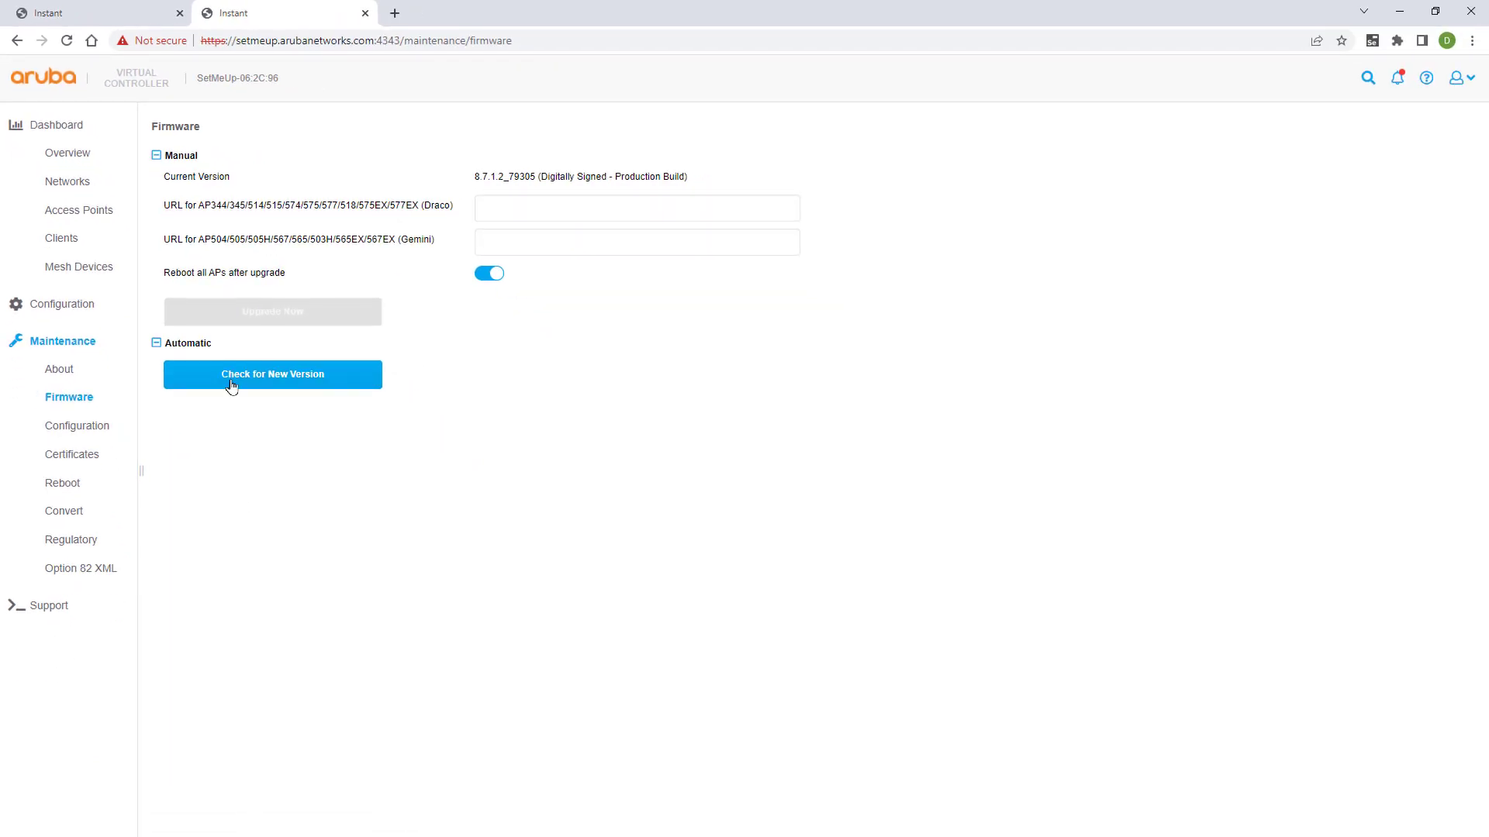
click(231, 385)
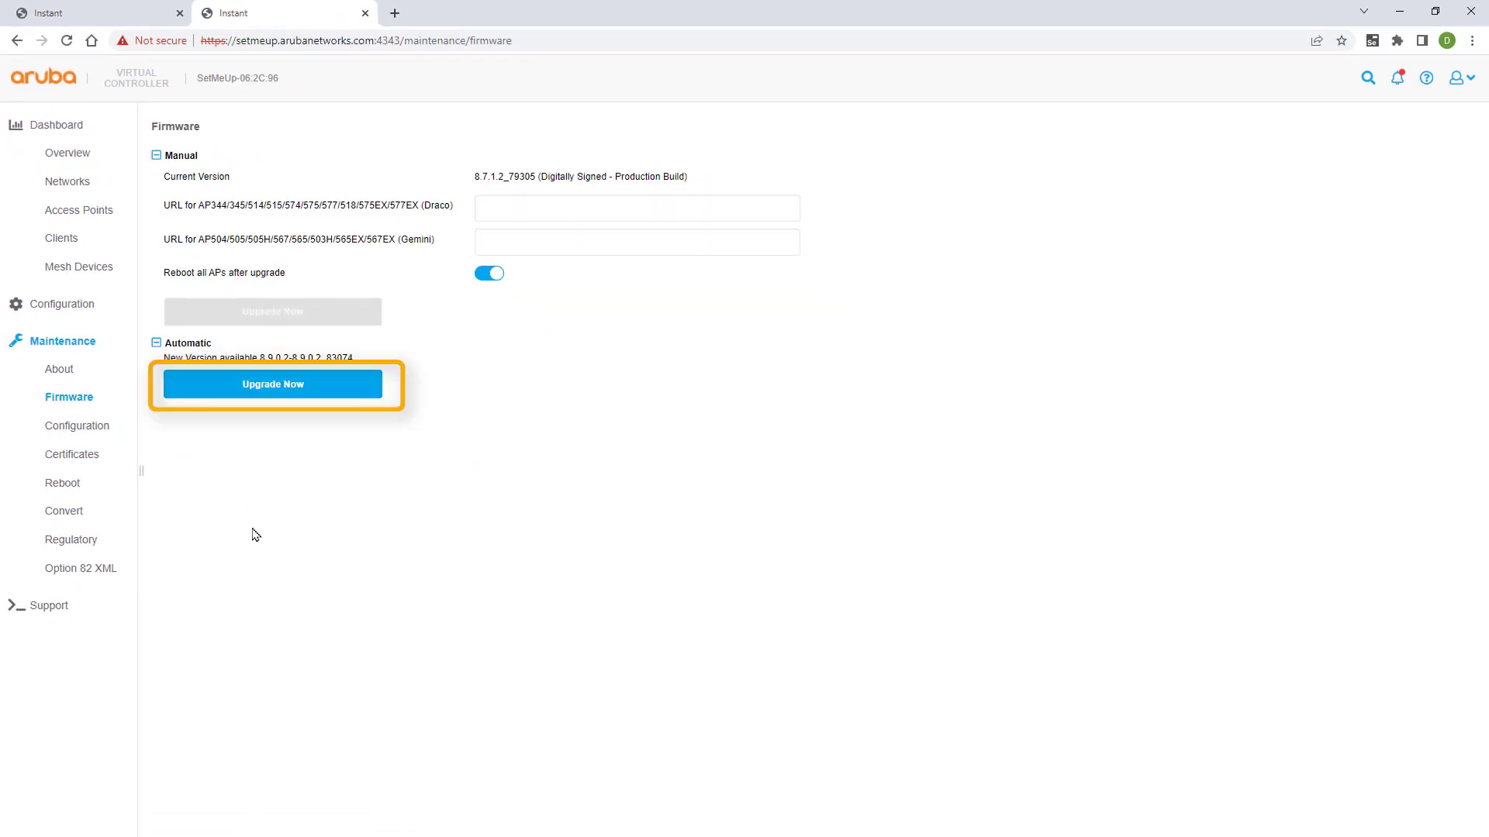
click(283, 388)
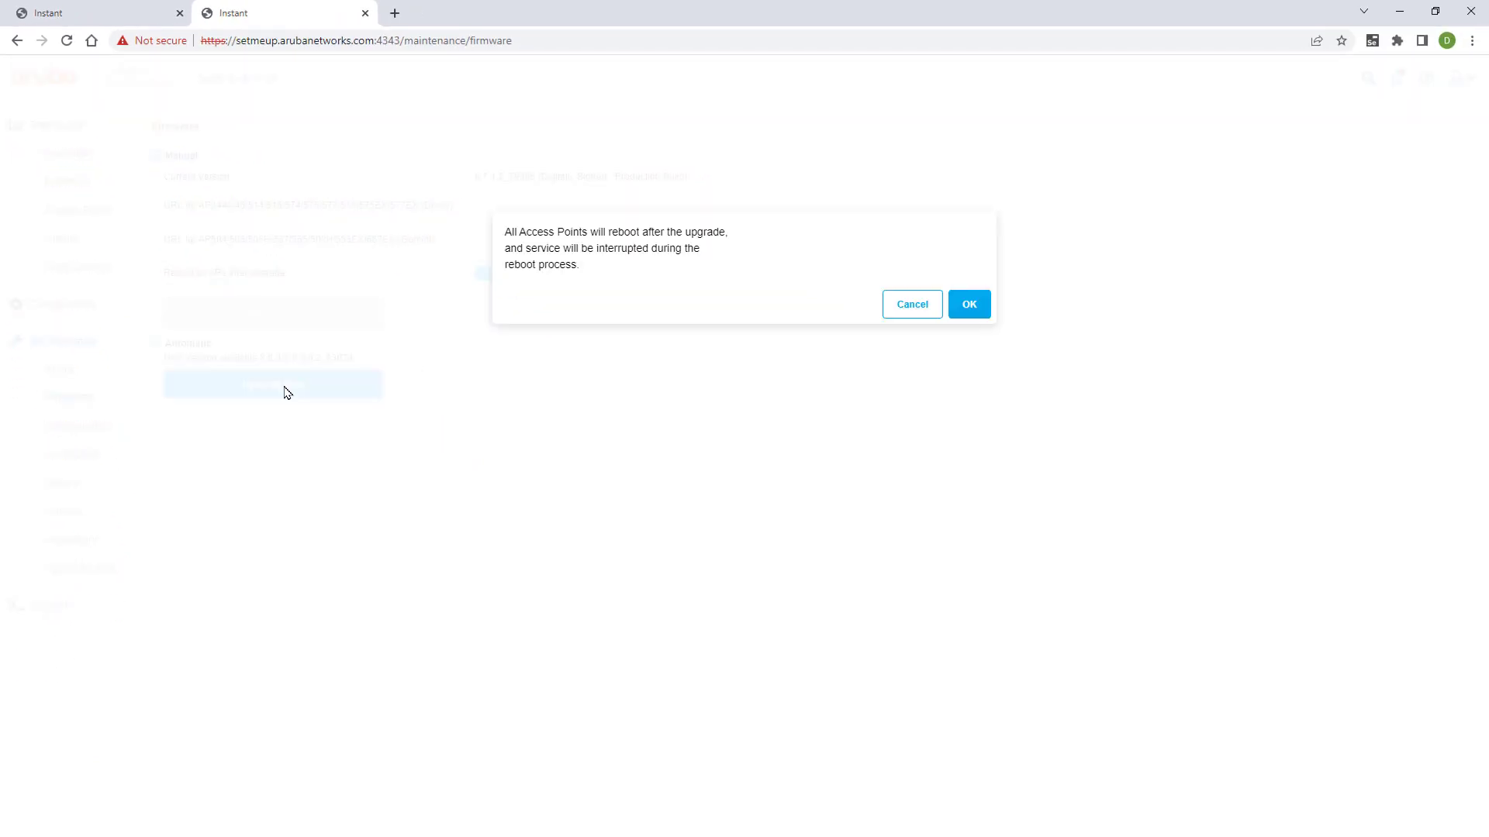
click(973, 302)
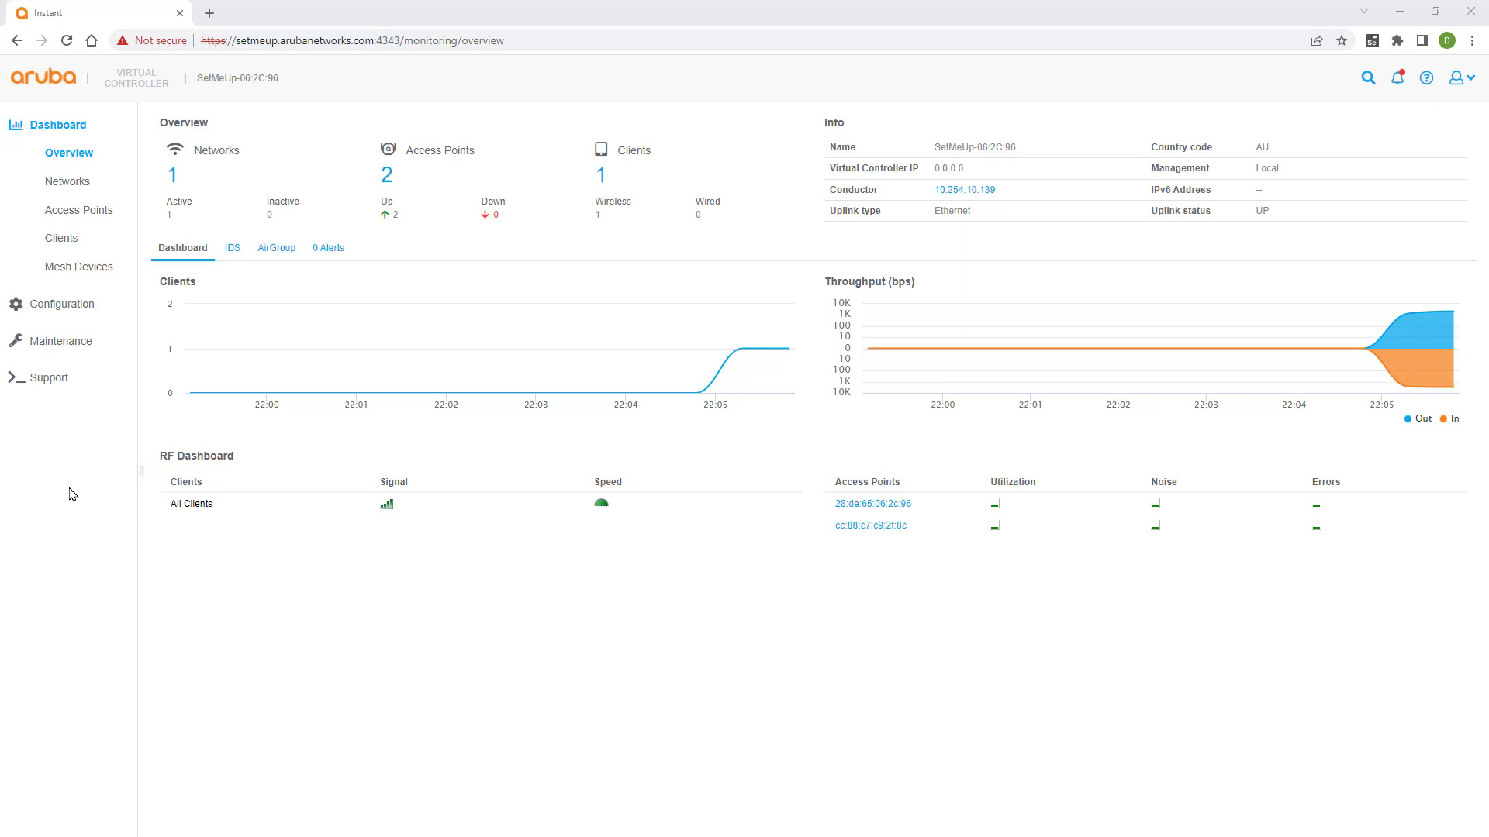
Review the Access Points list, then reopen the Firmware page showing current version 8.10.0.1_84079
click(102, 211)
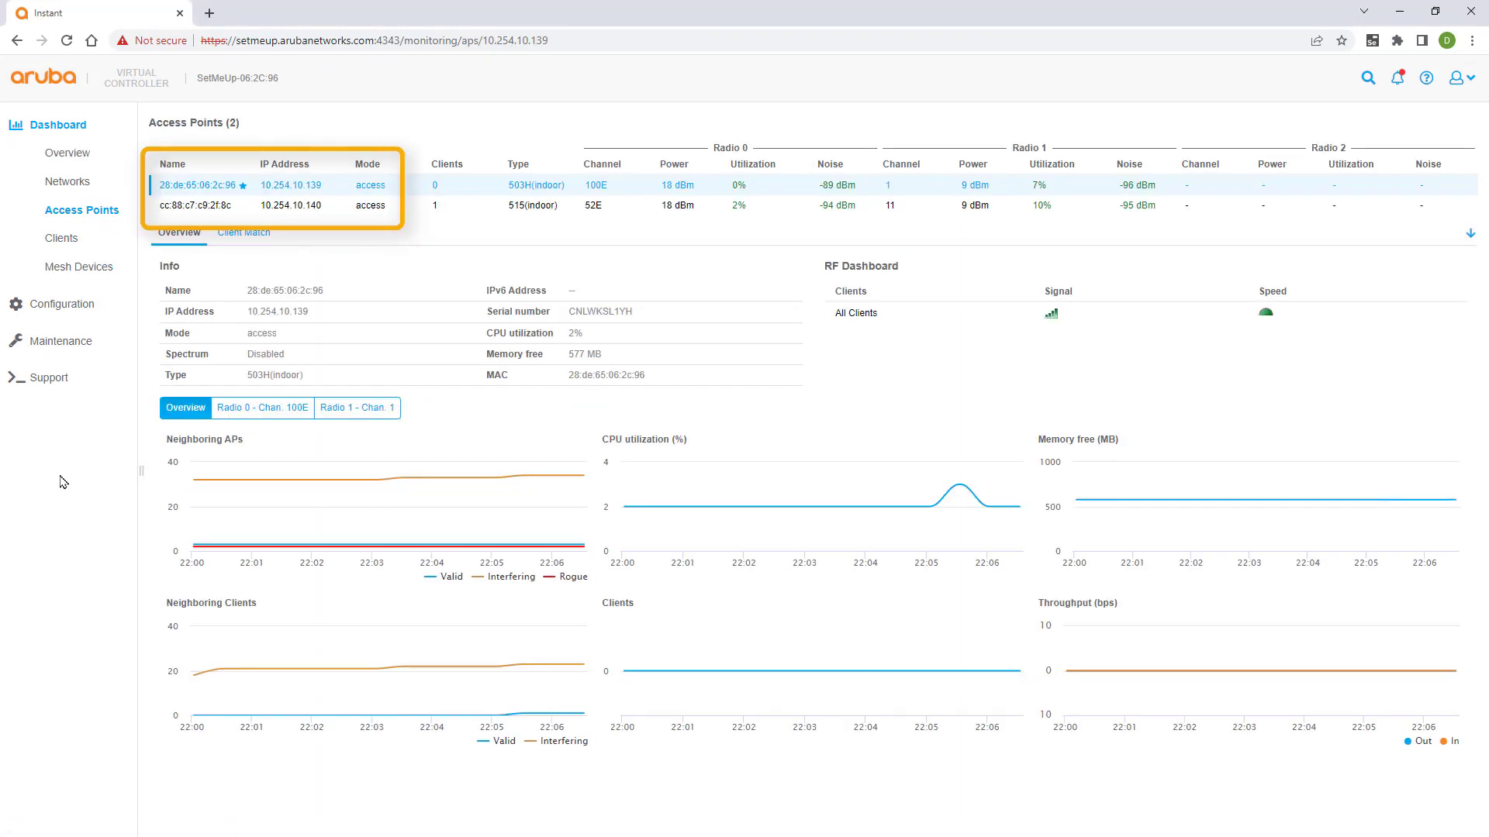
click(86, 340)
click(68, 396)
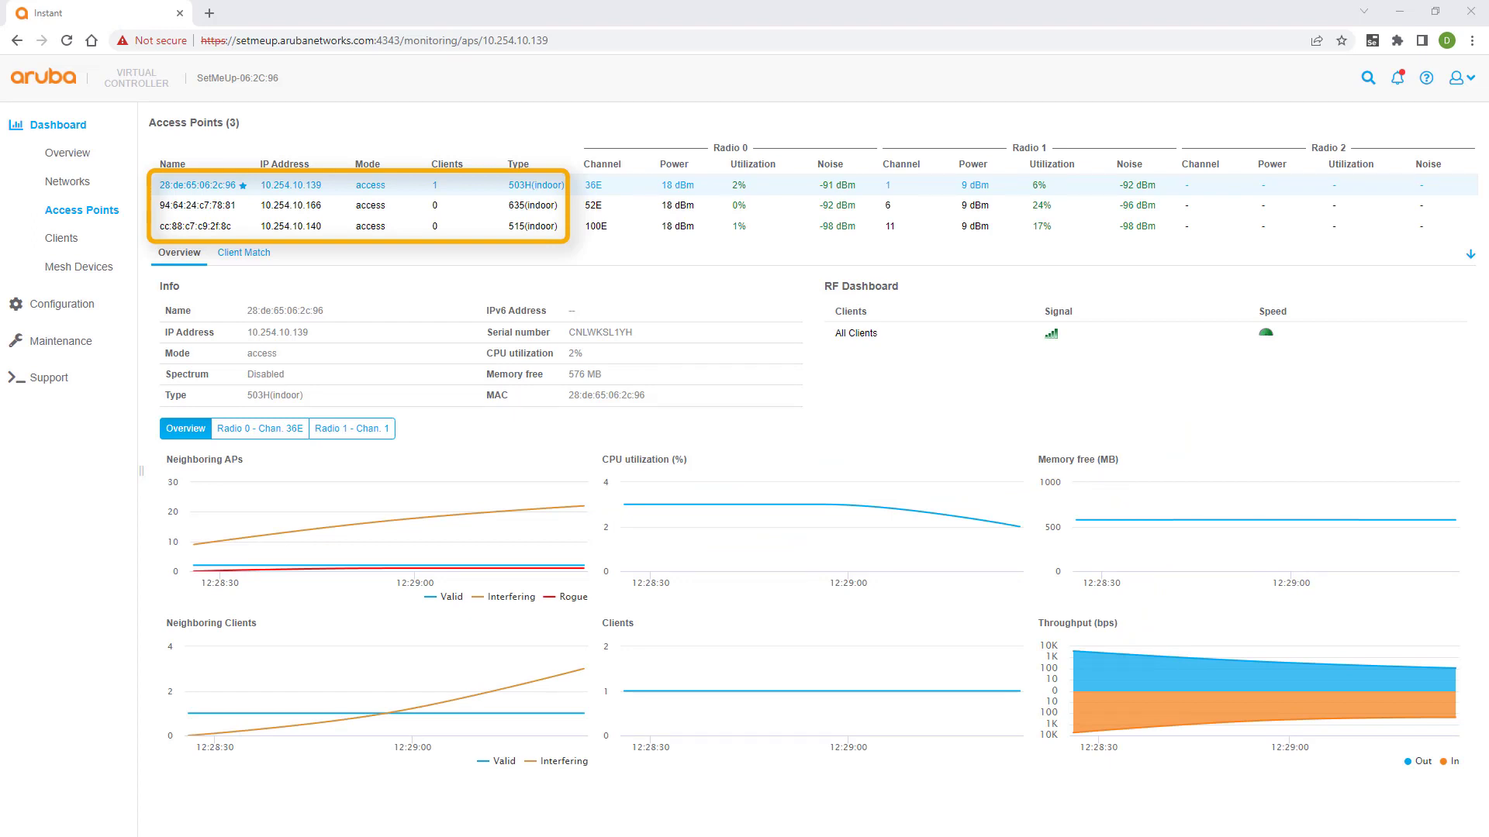
click(70, 341)
click(69, 398)
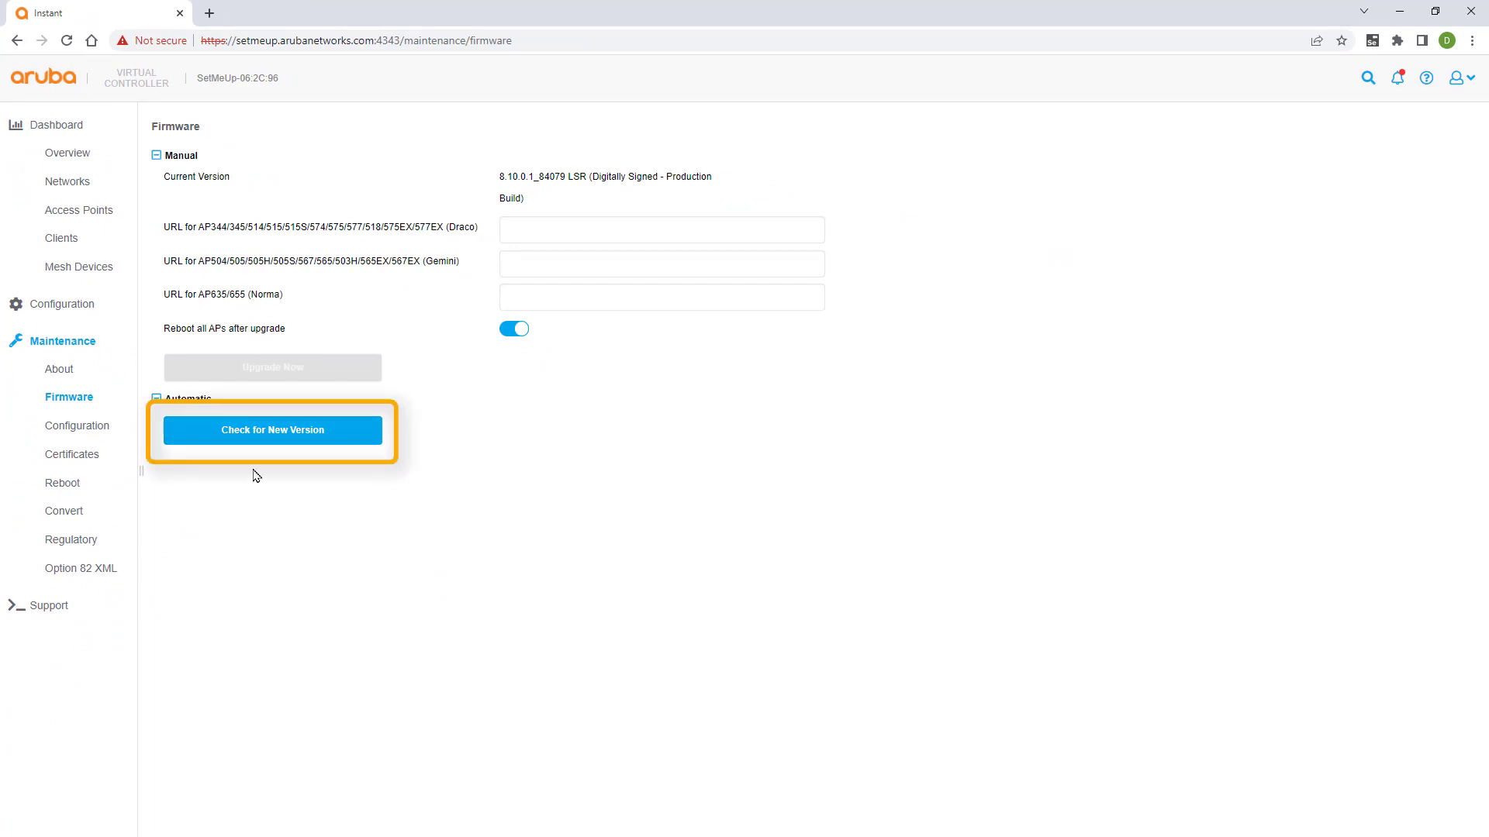
Check online for newer firmware, find none, and drag the UniServer Zero XIV window into view
click(269, 432)
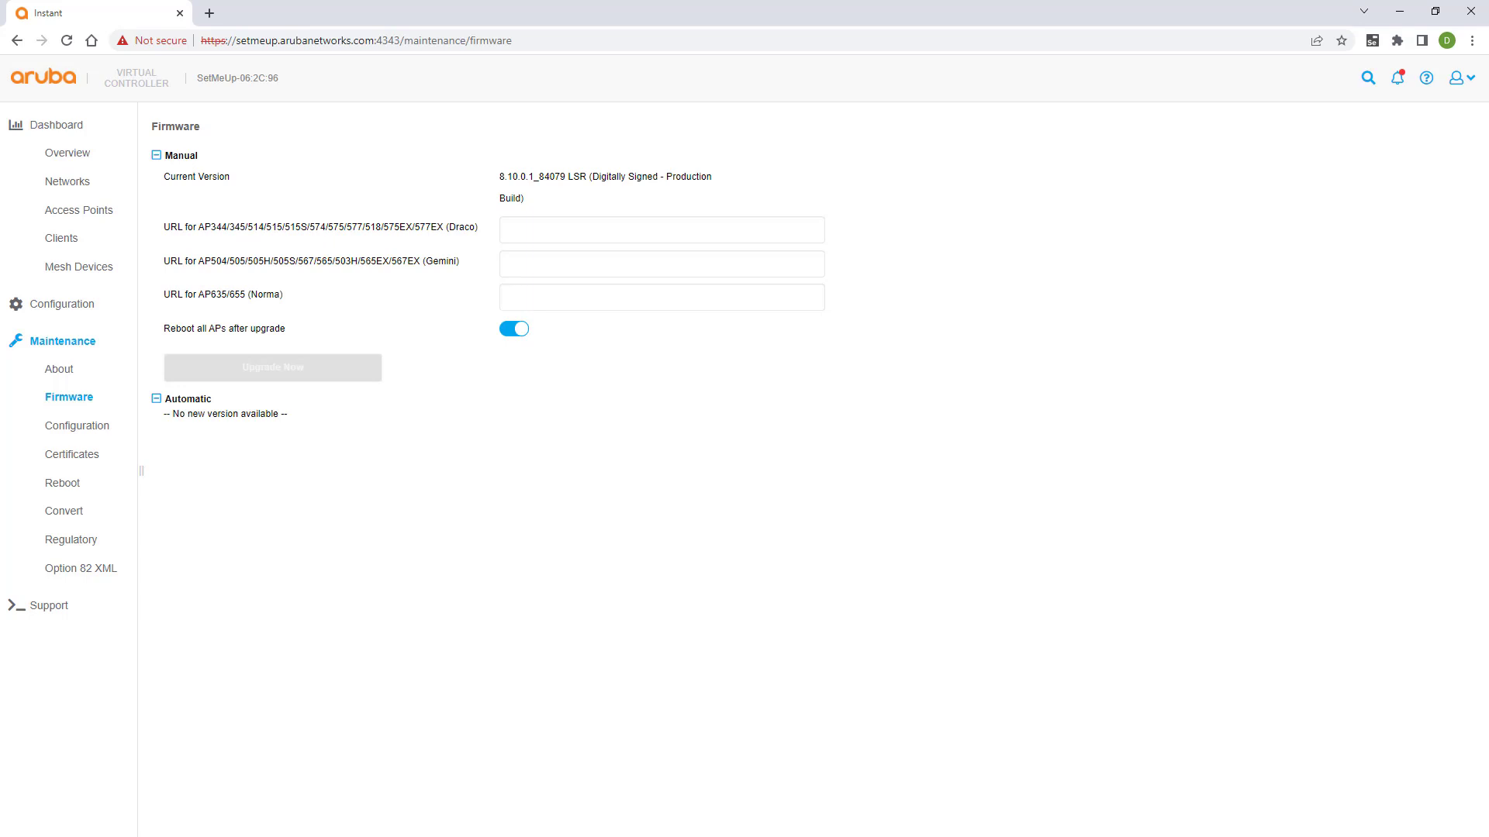
drag(0, 365, 316, 327)
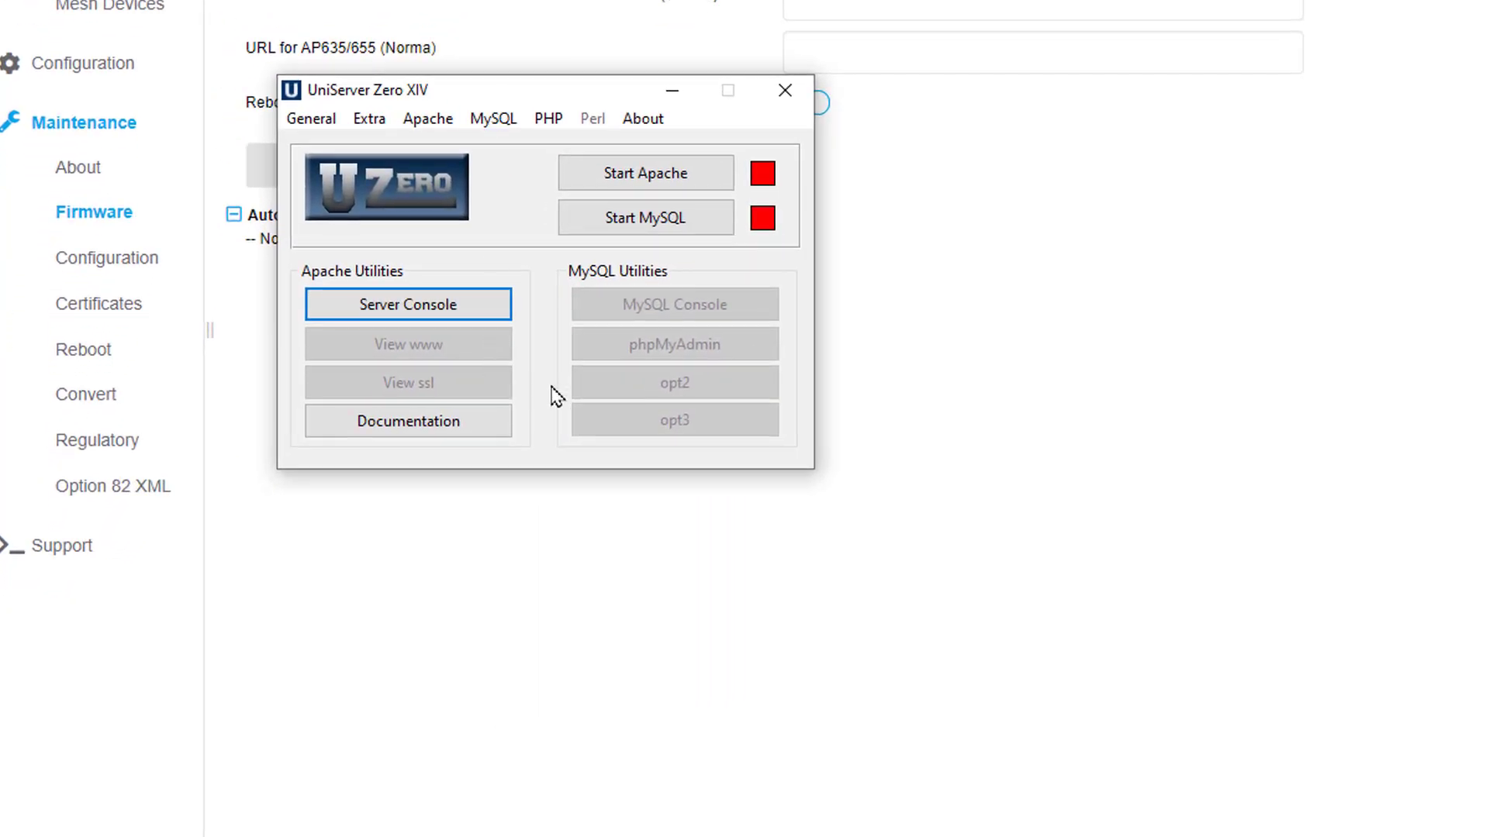
Grant Local and Intranet Access to the www folder and start the Apache server
click(432, 124)
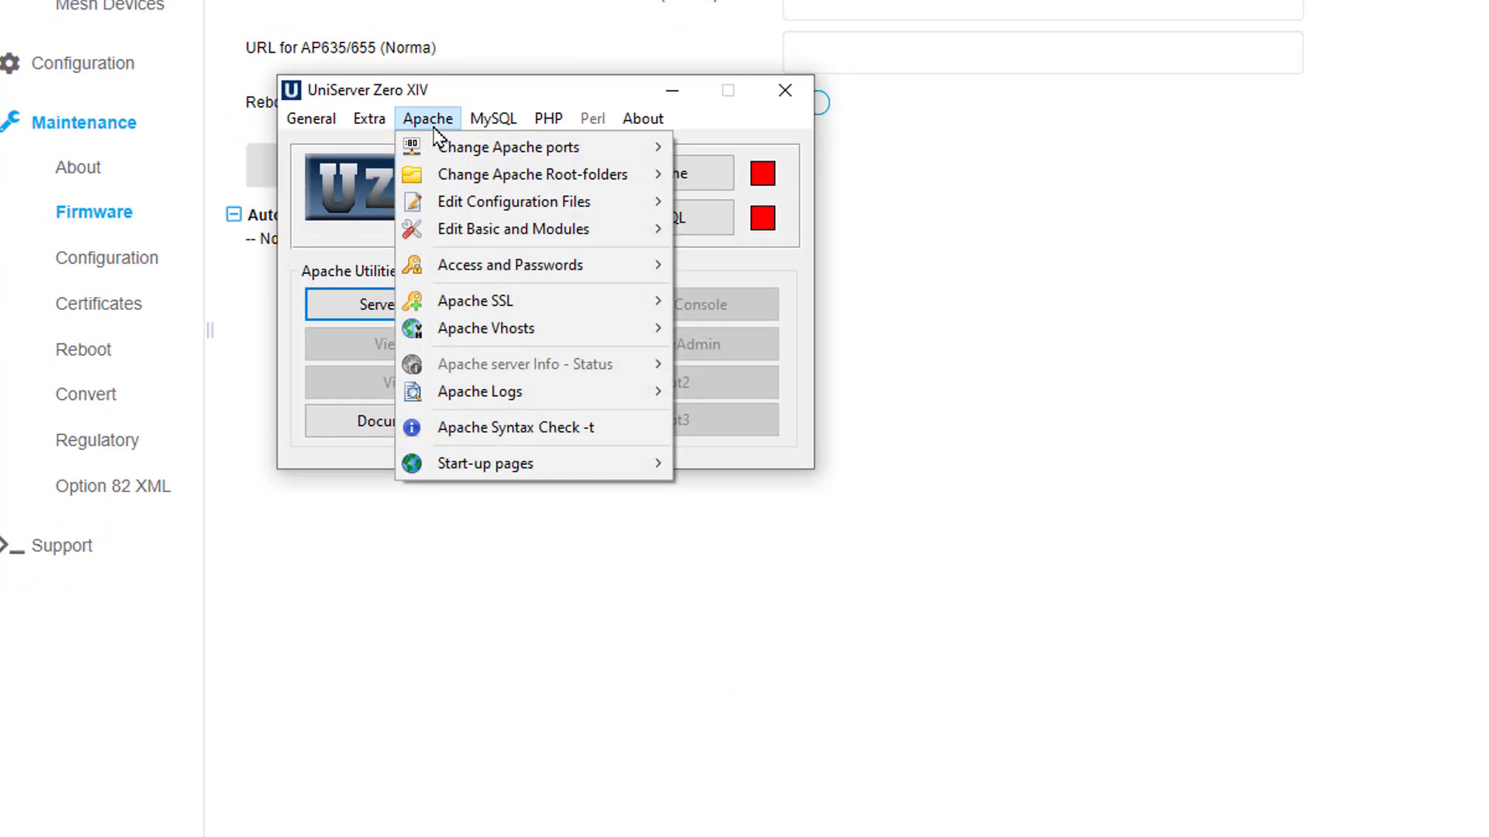
mouse_move(542, 266)
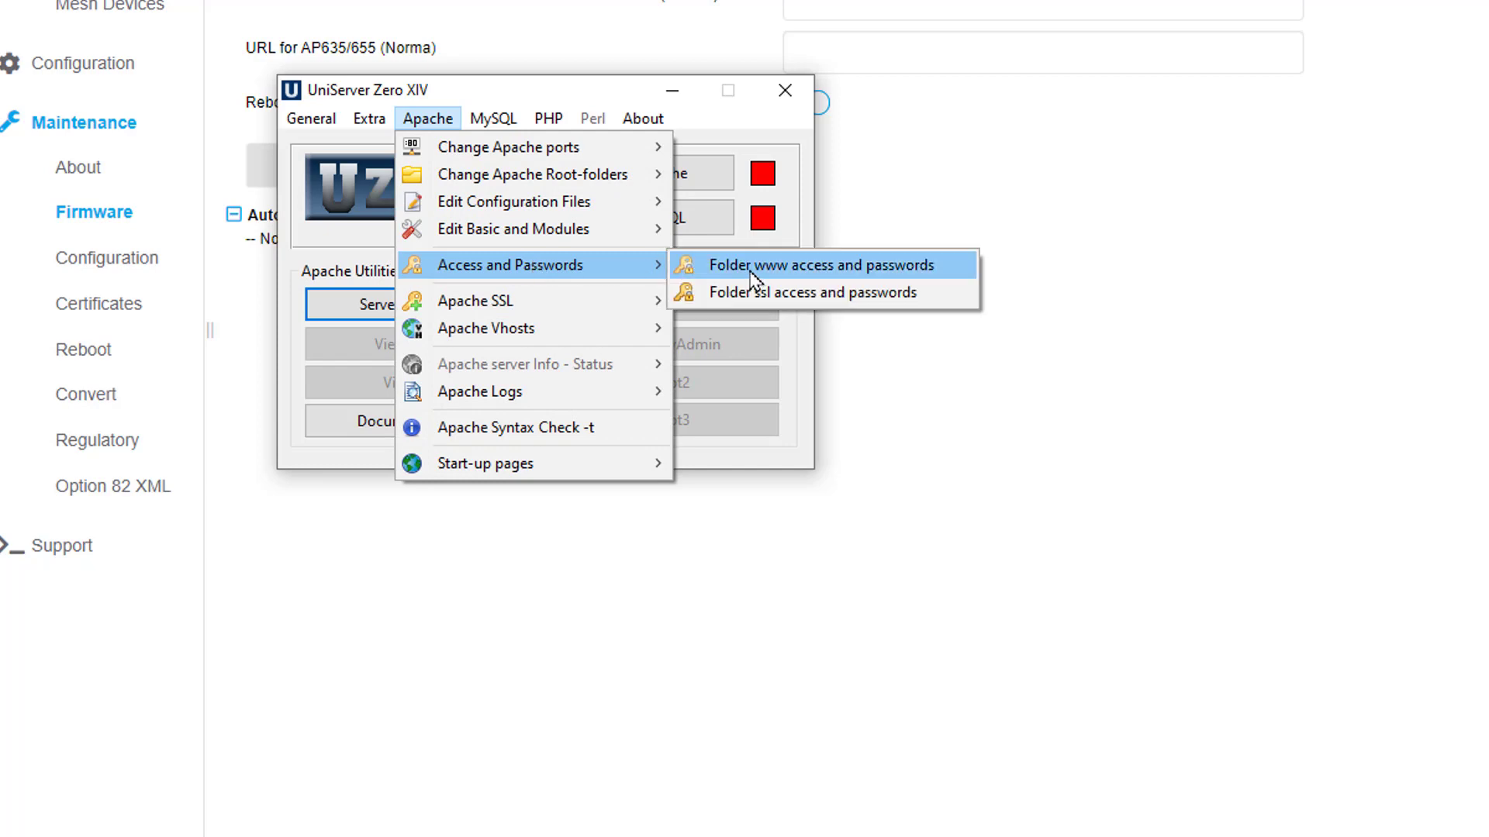
click(750, 270)
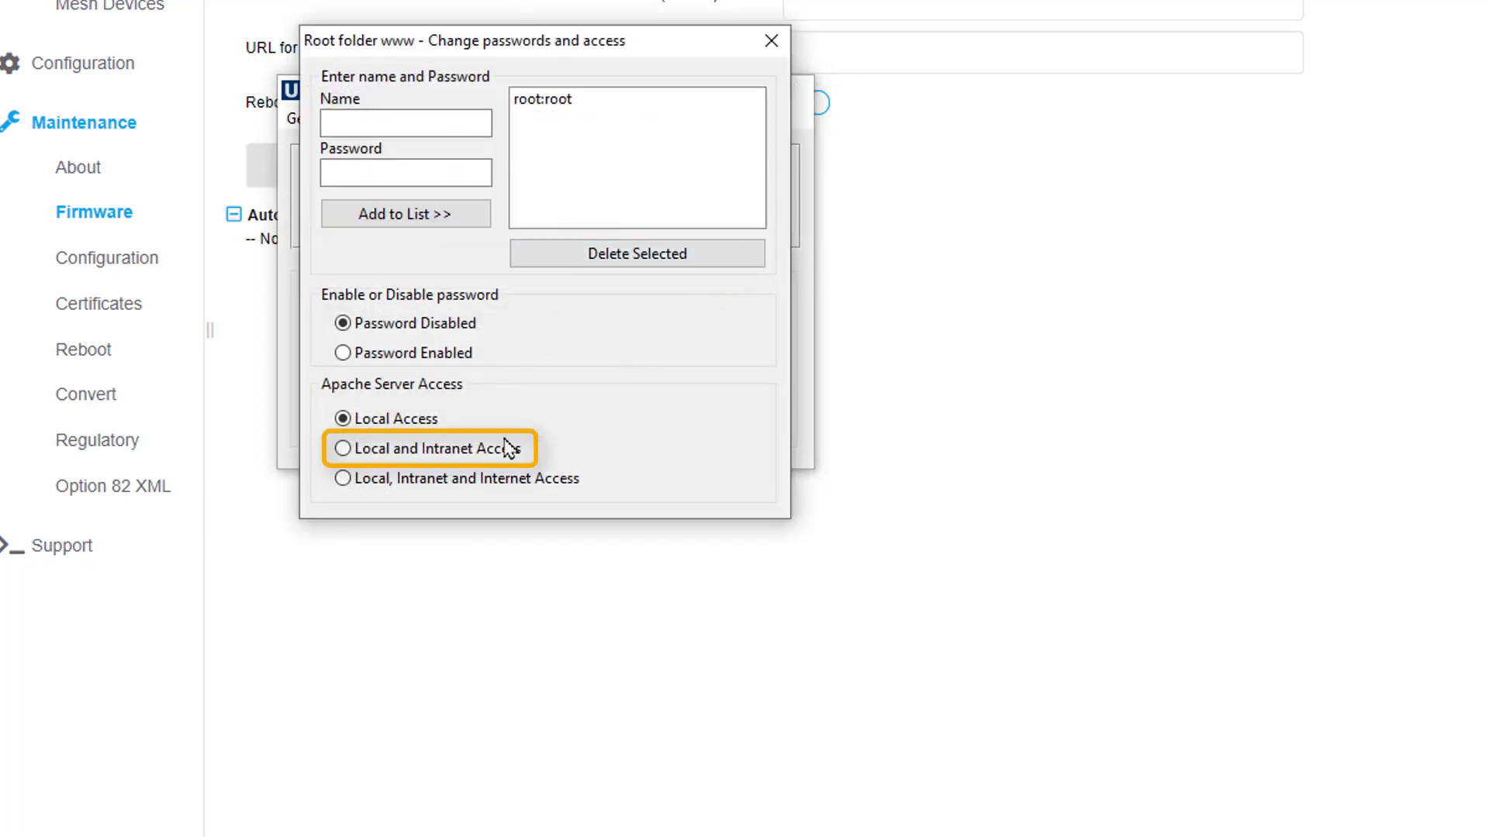
click(463, 450)
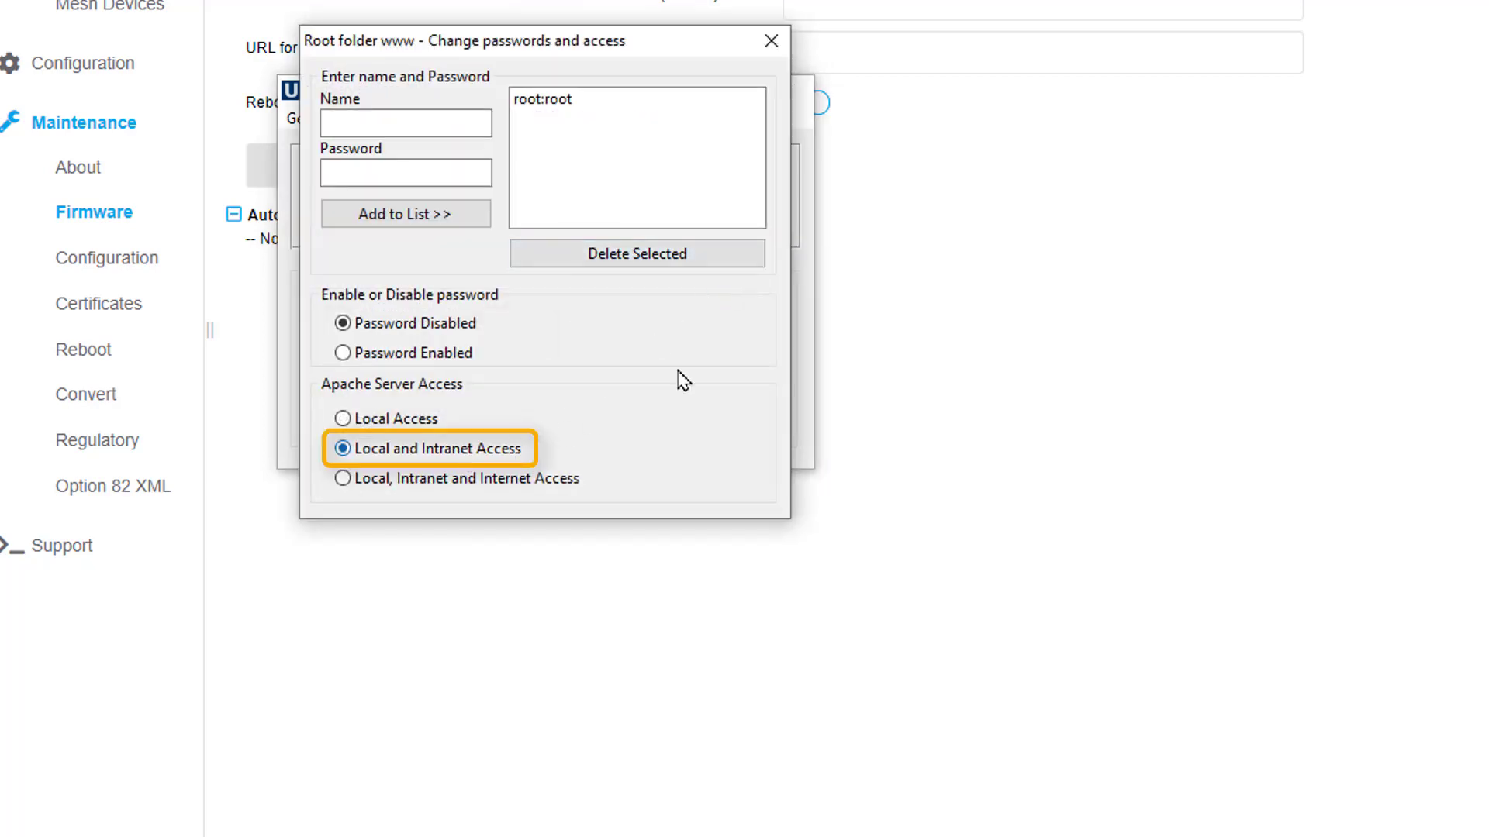
click(770, 45)
click(686, 183)
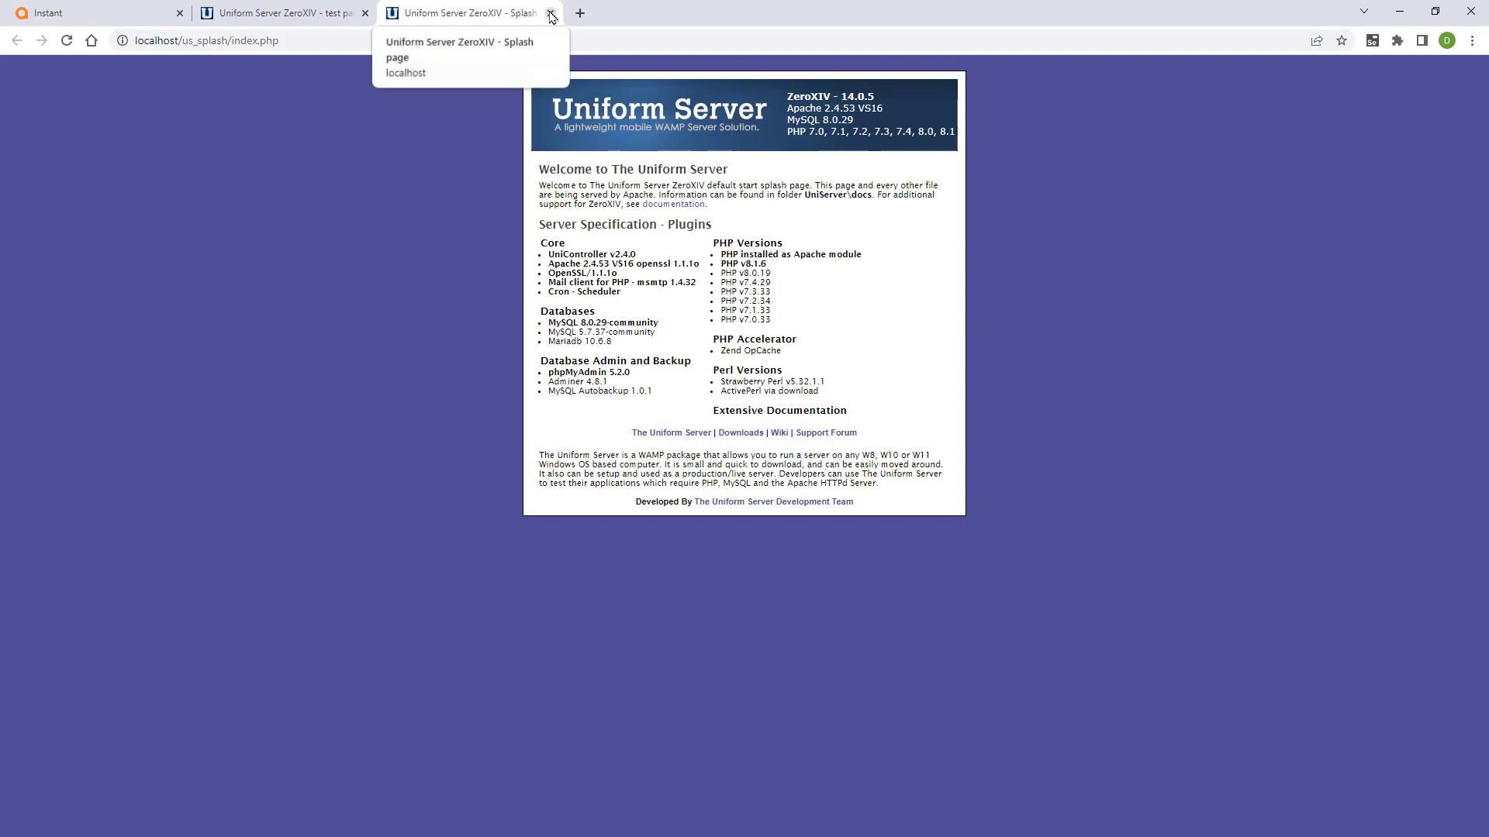
click(551, 13)
click(365, 13)
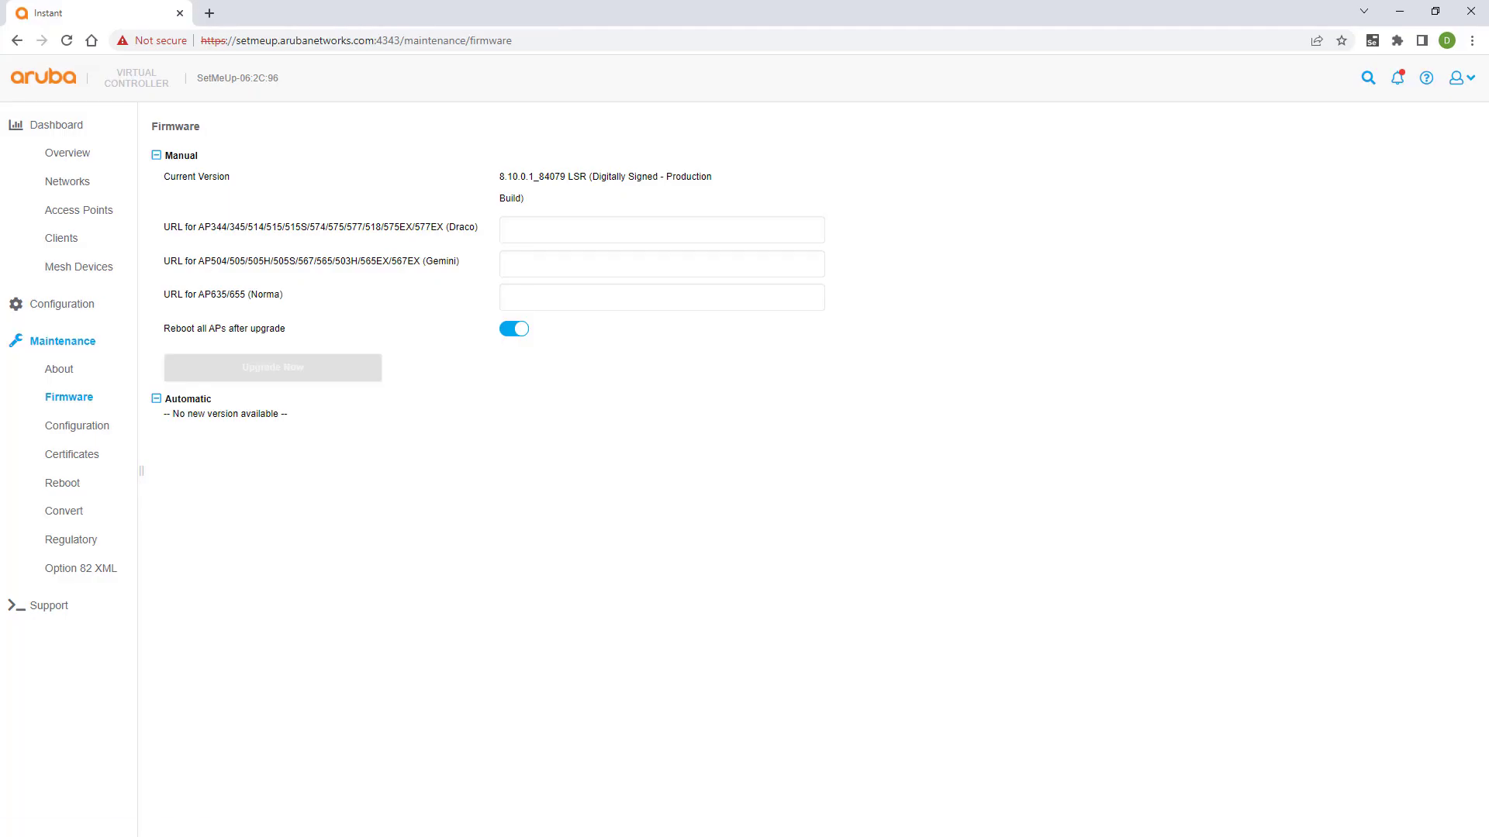
key(alt+Tab)
drag(506, 294, 1198, 175)
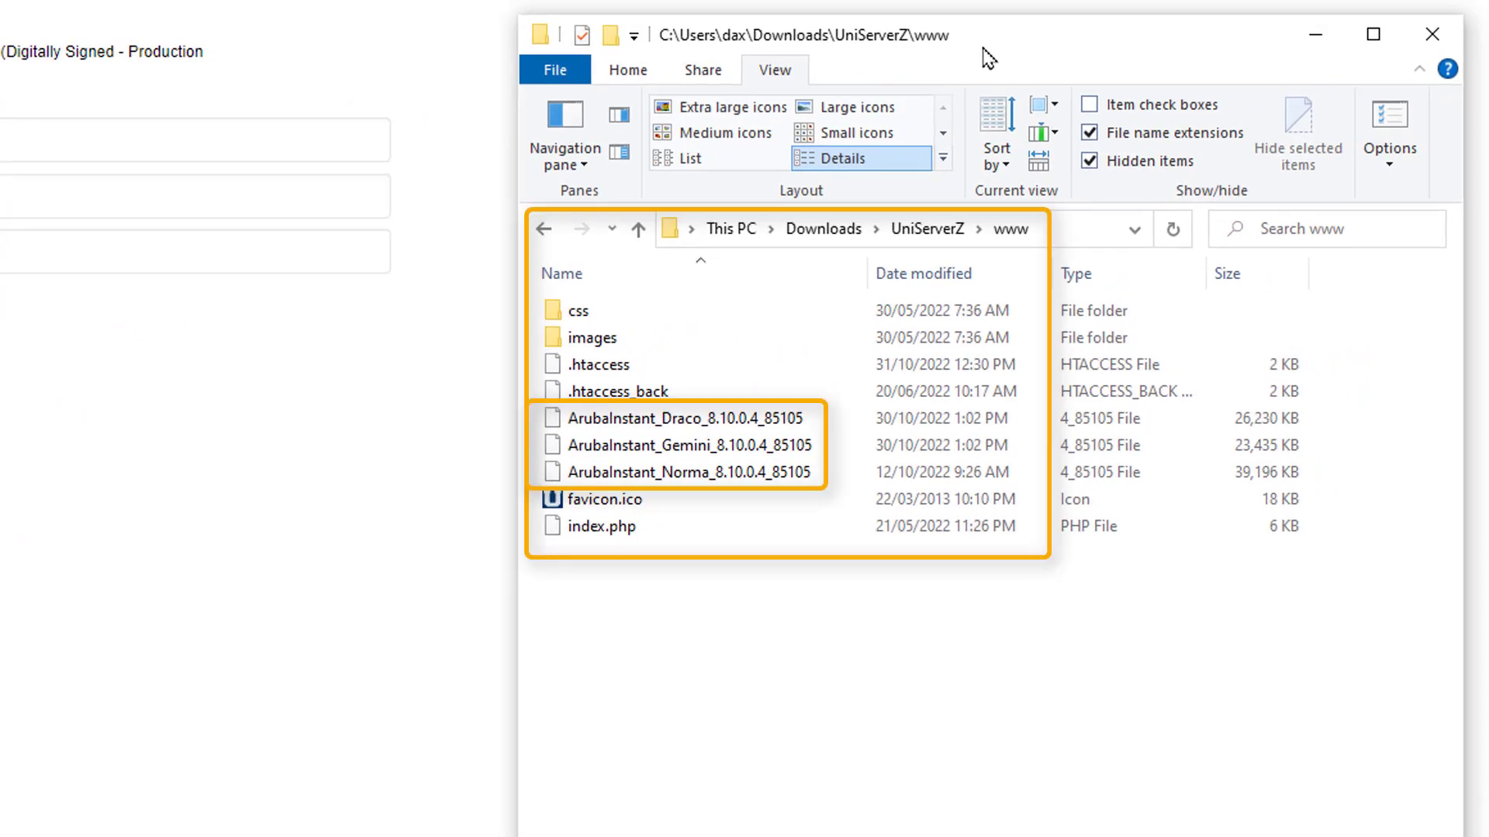
click(802, 424)
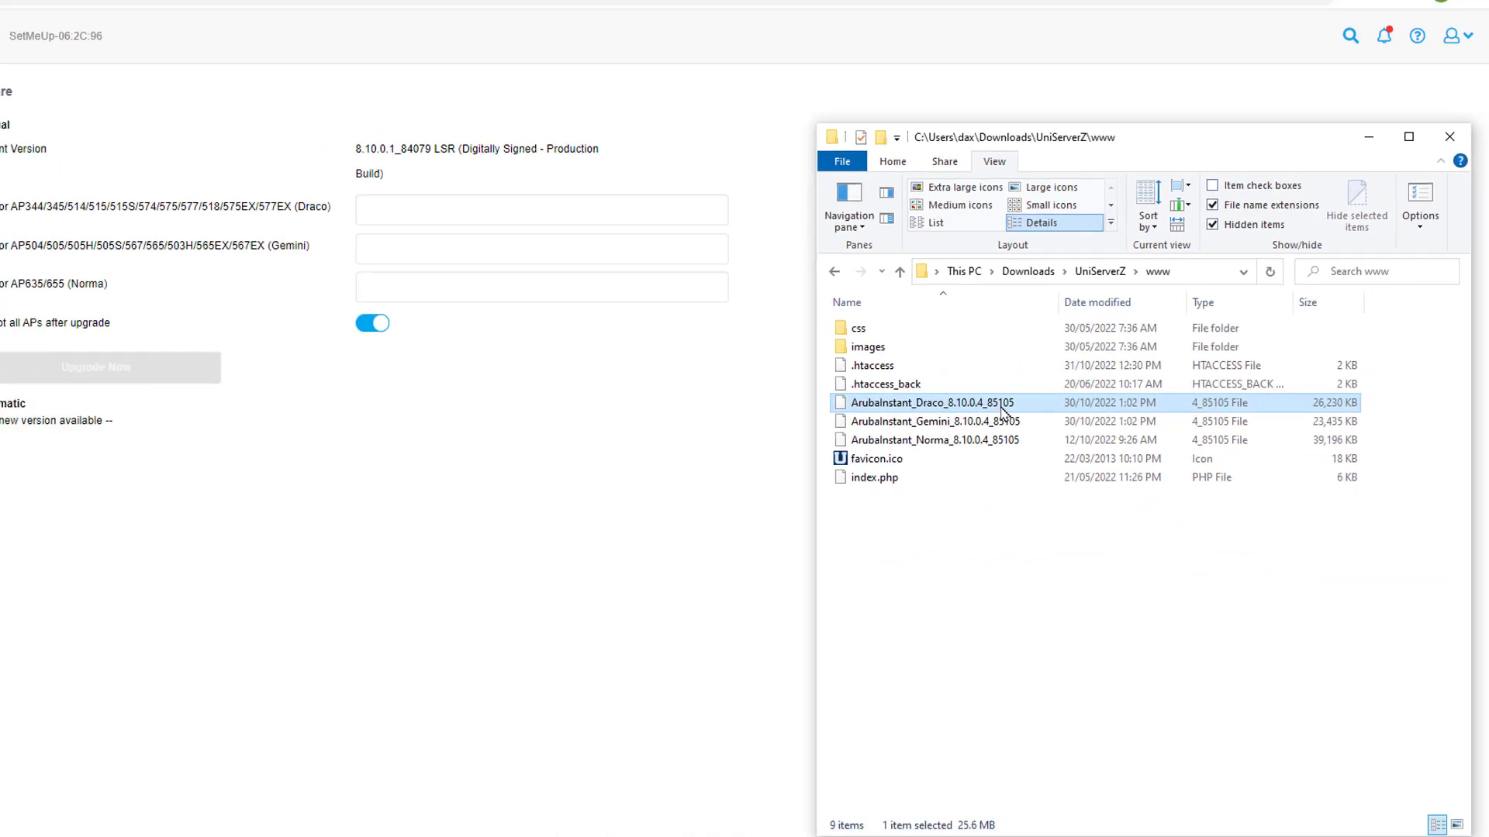
text(ht)
text(tp://10.254.10.167/)
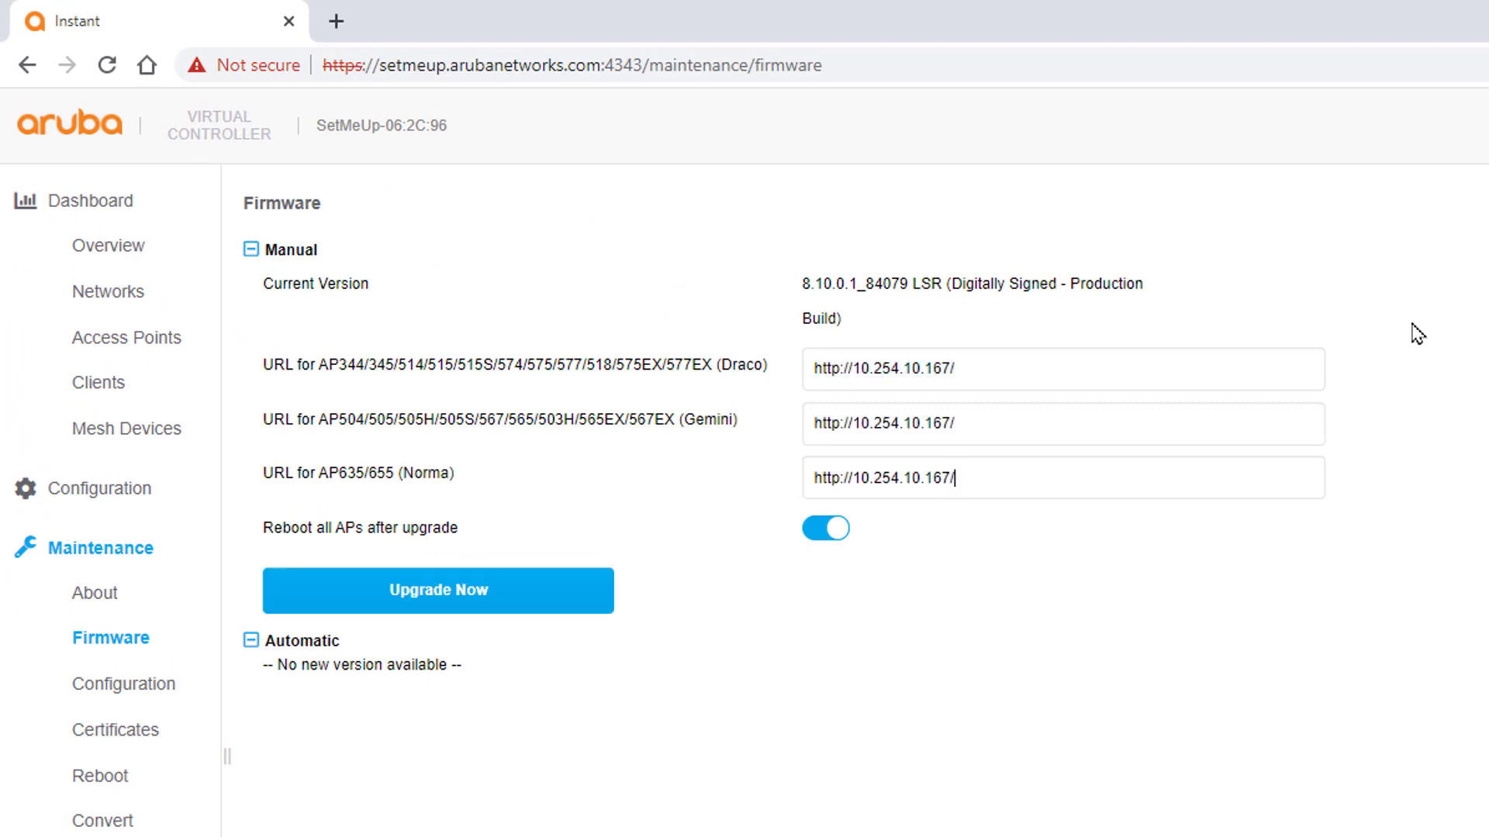
Append the Draco, ArubaInstant_Gemini_8.10.0.4_85105 and ArubaInstant_Norma_8.10.0.4_85105 image names to their URLs
click(997, 369)
text(ArubaInstant_Draco_8.10.0.4_85105)
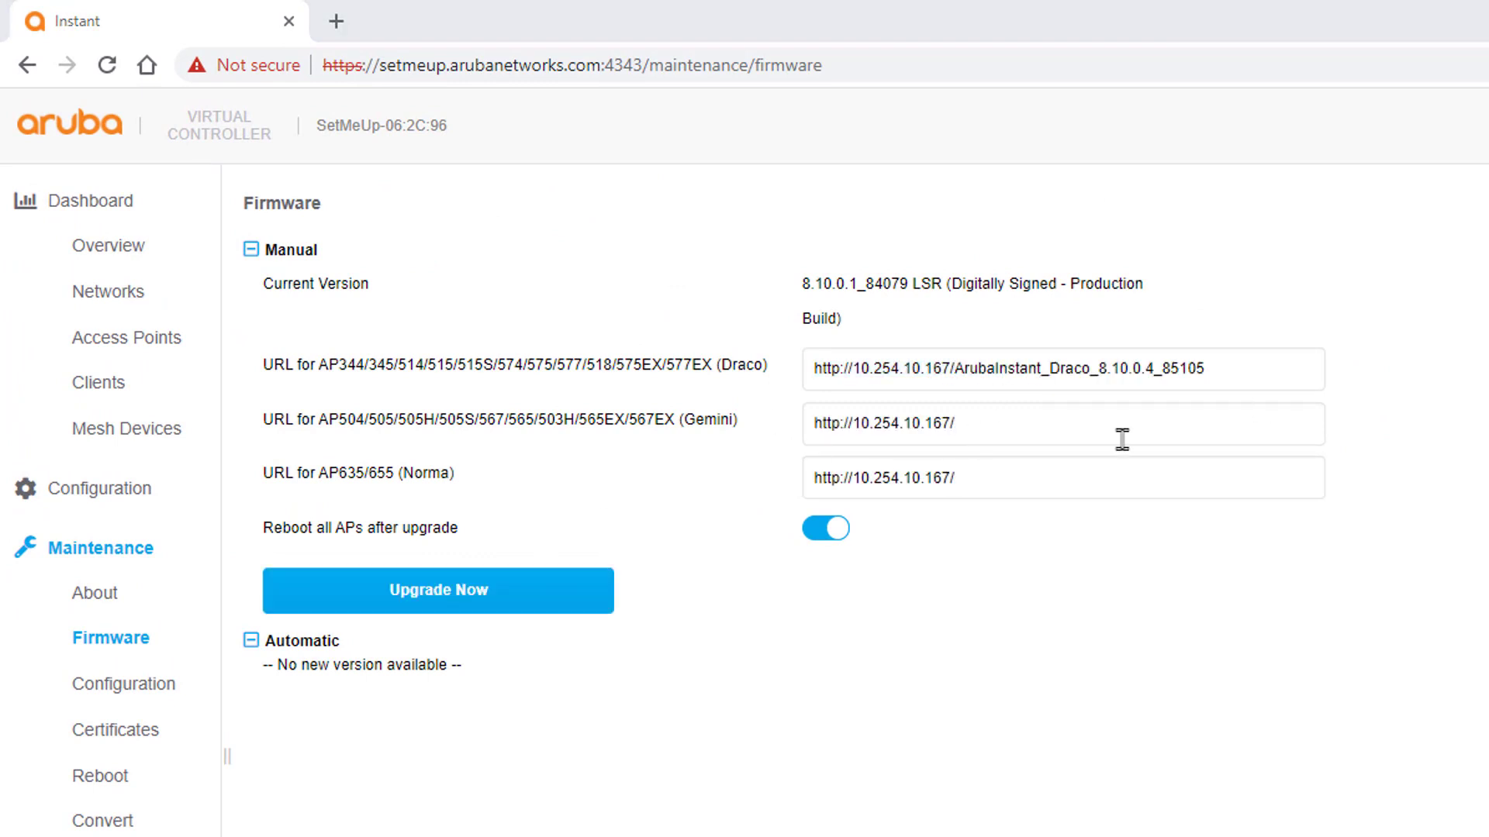
click(1031, 436)
text(ArubaInstant_Gemini_8.10.0.4_85105)
click(1027, 474)
text(ArubaInstant_Norma_8.10.0.4_85105)
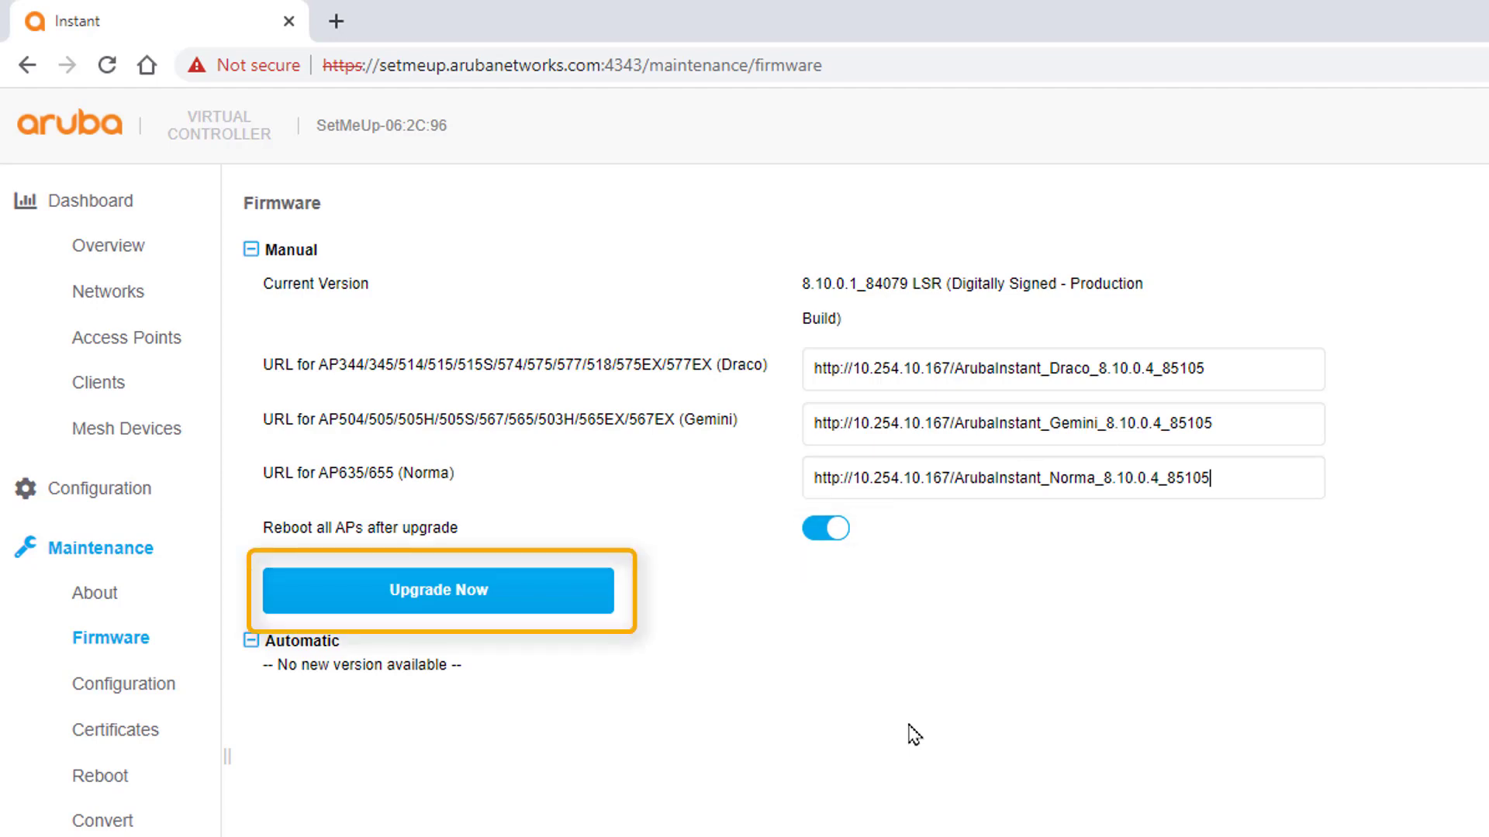
Upgrade from the three URLs, confirm the reboot and success messages, then log back in
click(518, 607)
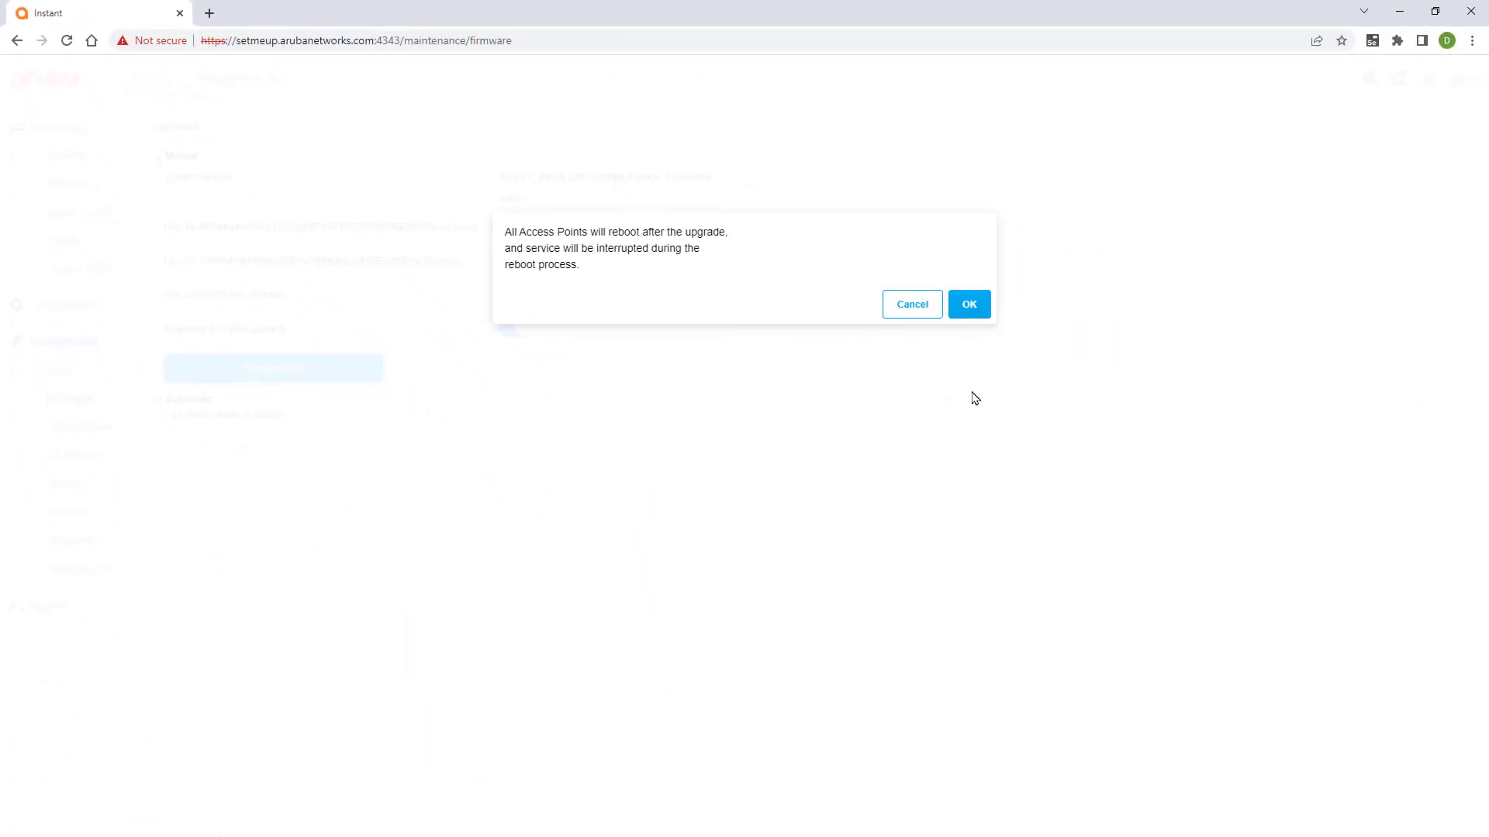
click(972, 305)
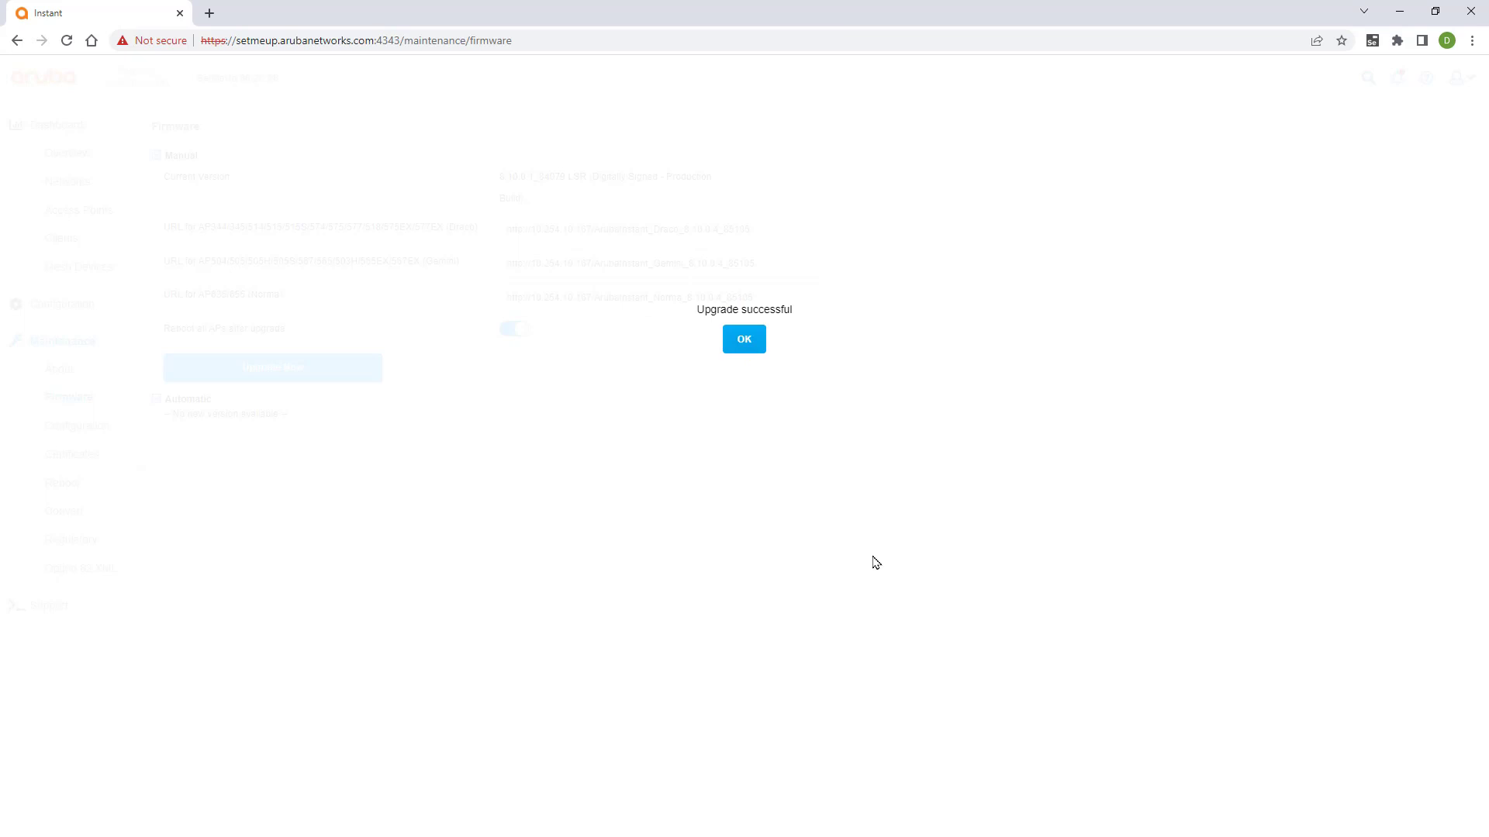
click(731, 341)
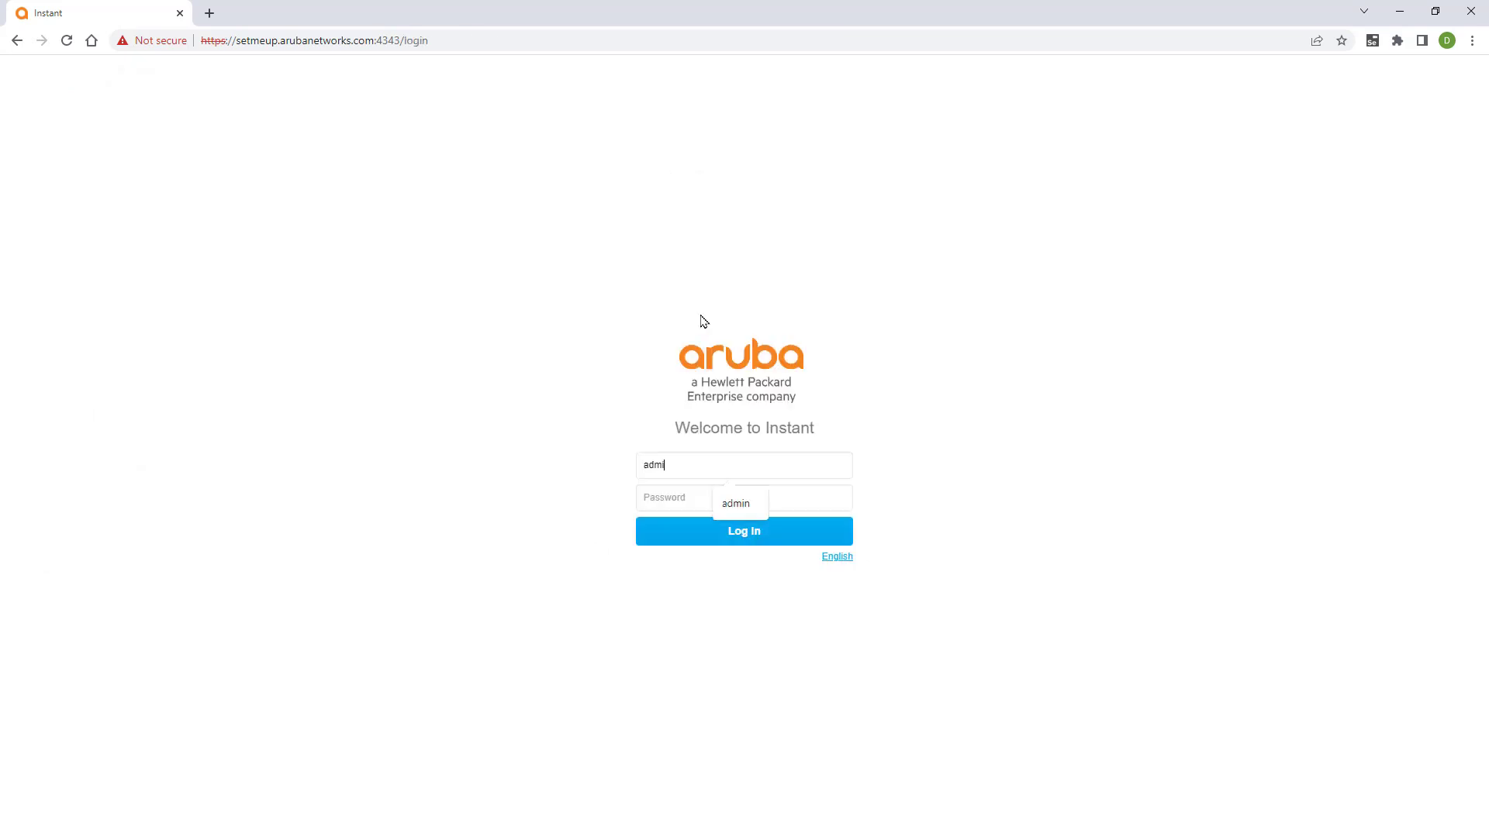
text(admin)
key(Return)
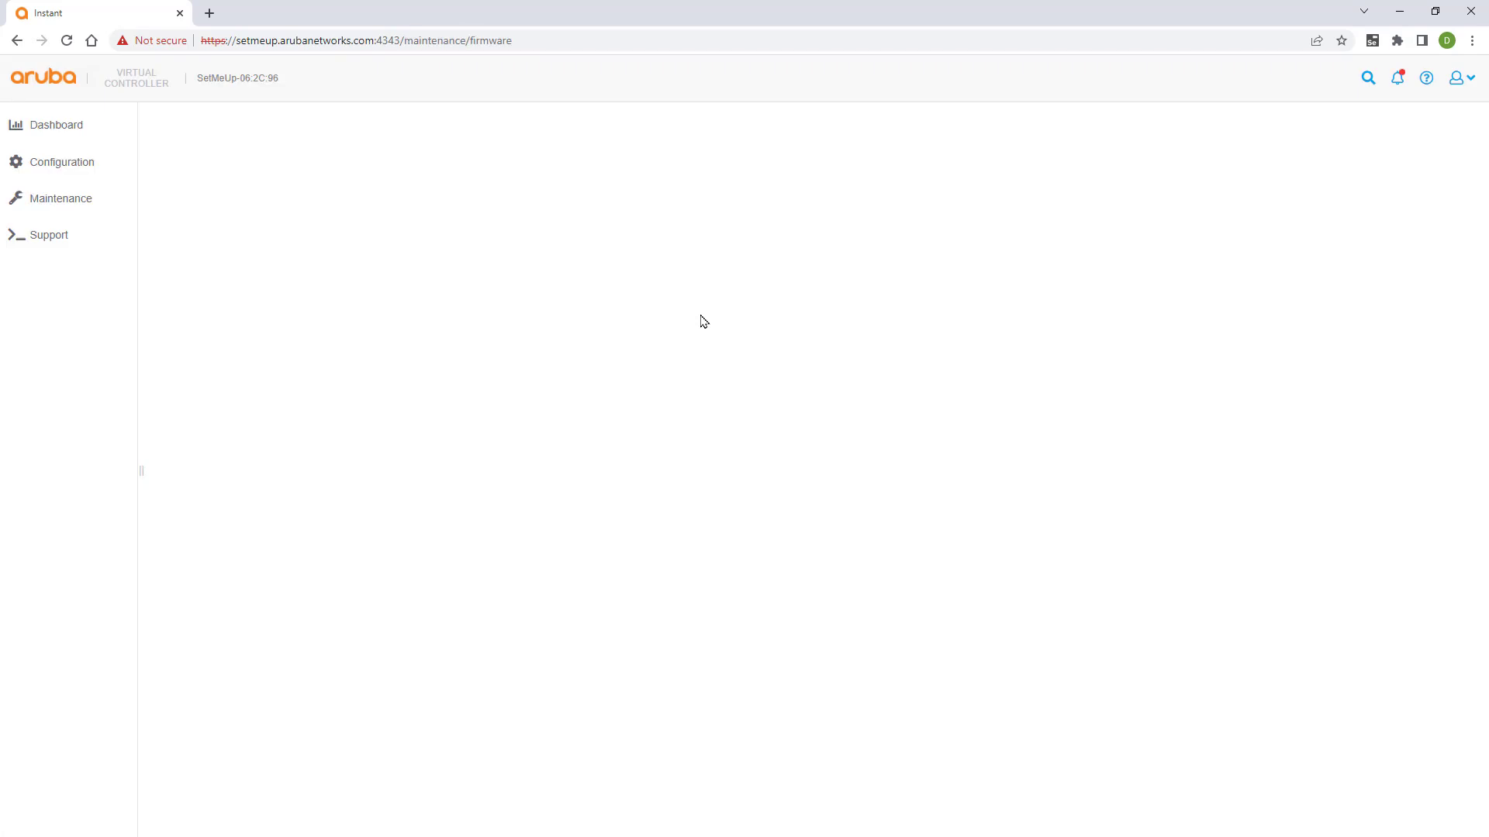